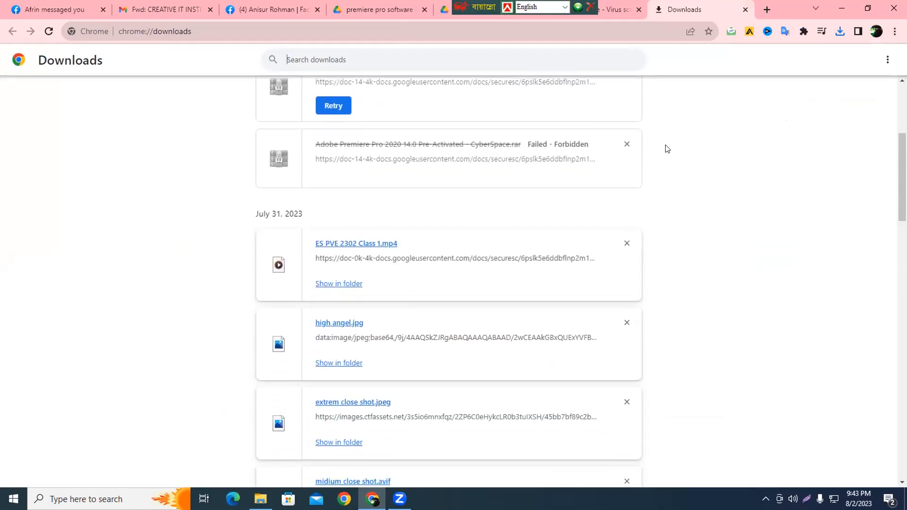
Step: Try to resume the Adobe Premiere Pro download stopped by a network error, and clear the failed and canceled Premiere archives from the download history
{"action": "scroll", "coordinate": [667, 142], "scroll_direction": "up", "scroll_amount": 2}
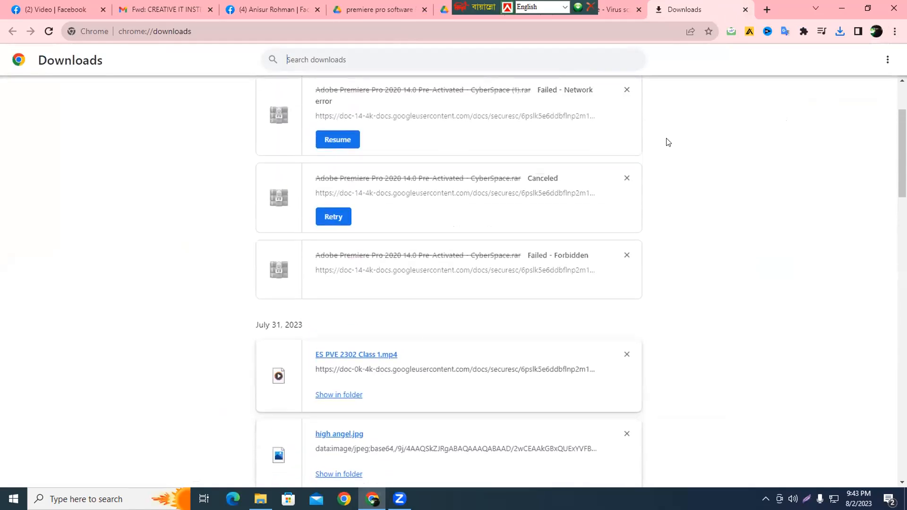
{"action": "left_click", "coordinate": [627, 257]}
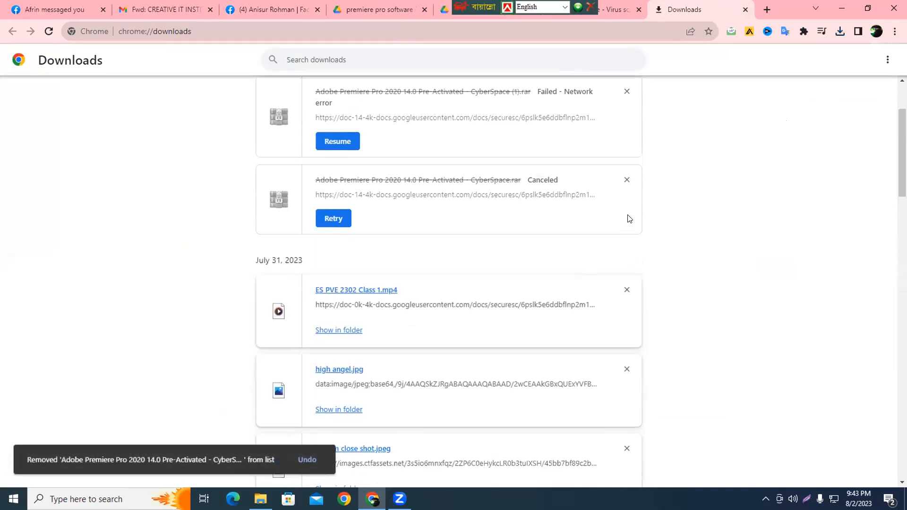
{"action": "left_click", "coordinate": [627, 179]}
{"action": "scroll", "coordinate": [704, 210], "scroll_direction": "up", "scroll_amount": 3}
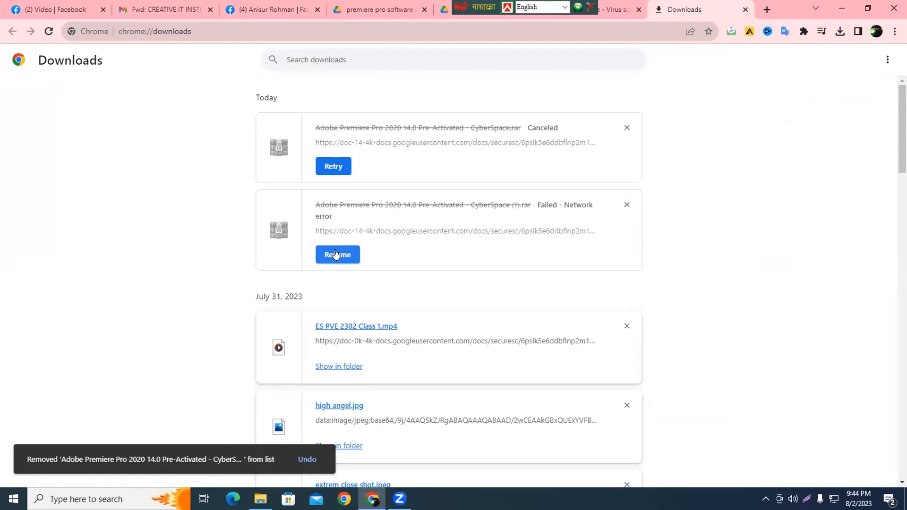
{"action": "left_click", "coordinate": [619, 125]}
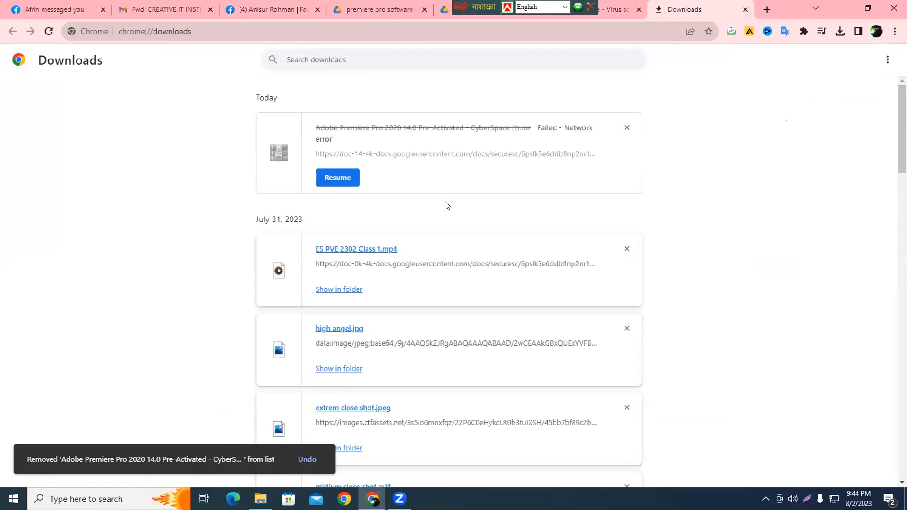
{"action": "left_click", "coordinate": [337, 173]}
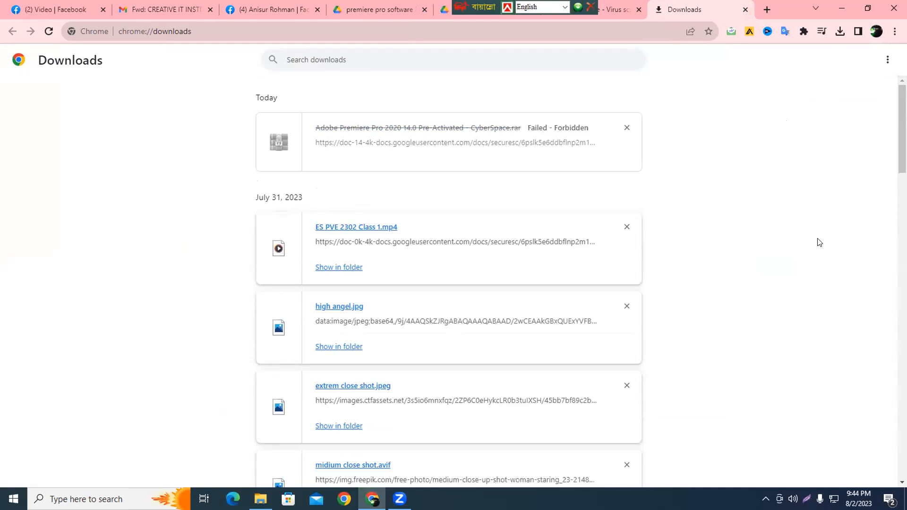
{"action": "left_click", "coordinate": [626, 128]}
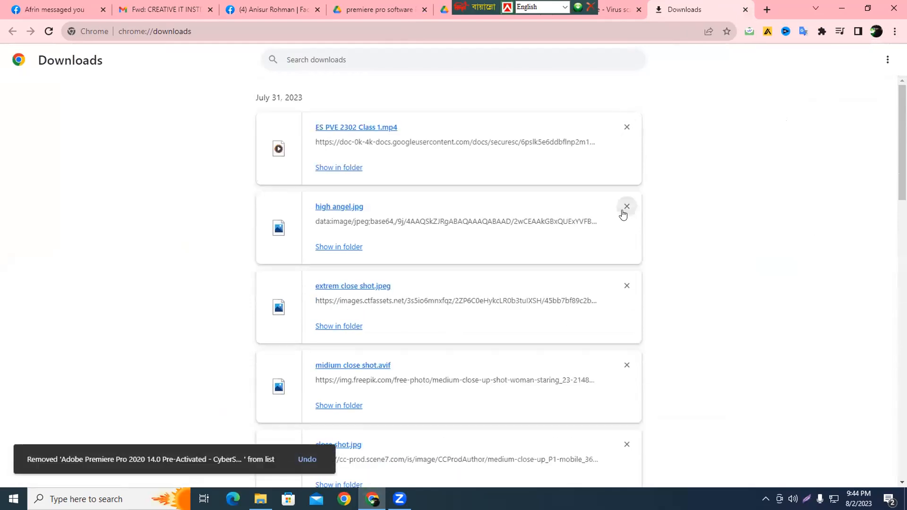
Step: Remove ES PVE 2302 Class 1.mp4, extrem close shot.jpeg, close shot.jpg and midium close shot.avif from the download history
{"action": "left_click", "coordinate": [626, 129]}
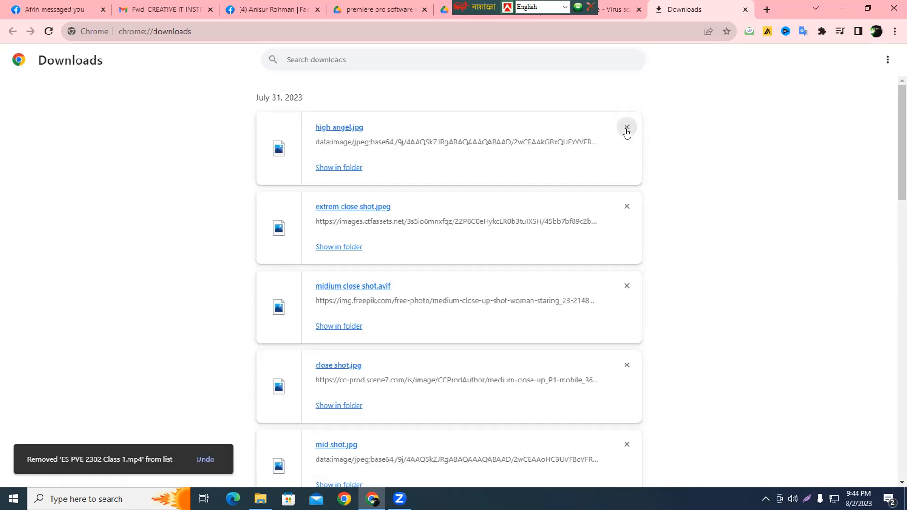
{"action": "left_click", "coordinate": [627, 207]}
{"action": "left_click", "coordinate": [627, 286]}
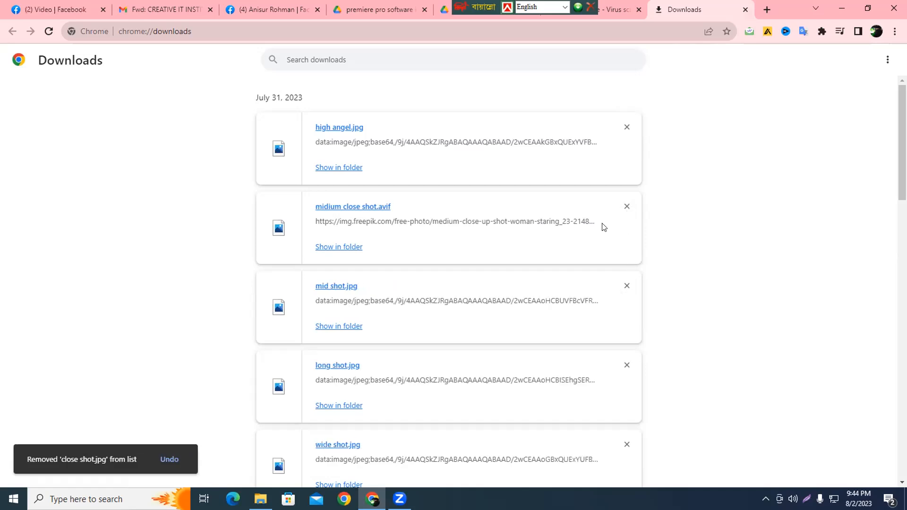
{"action": "left_click", "coordinate": [626, 207]}
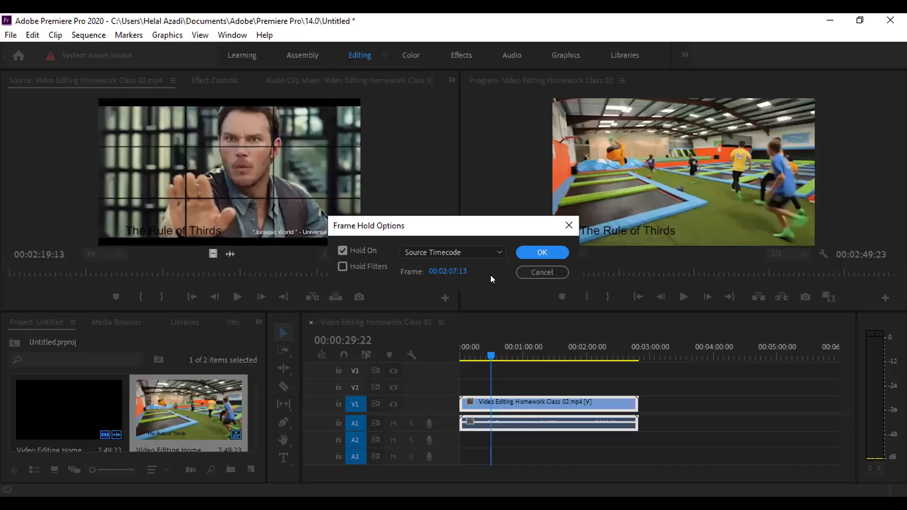
Step: In Premiere Pro, cancel the frame hold options, preview the sequence from its start, and return the playhead to the beginning
{"action": "left_click", "coordinate": [536, 273]}
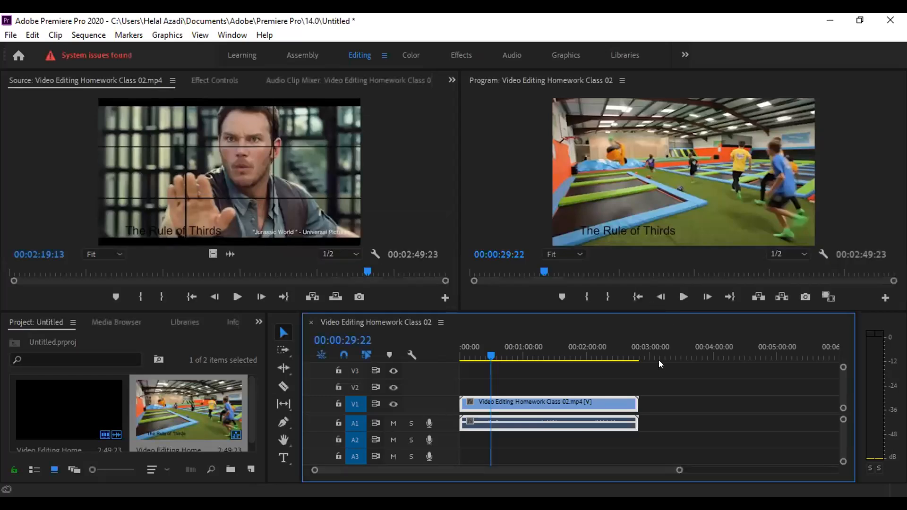
{"action": "left_click_drag", "start_coordinate": [494, 359], "coordinate": [452, 354]}
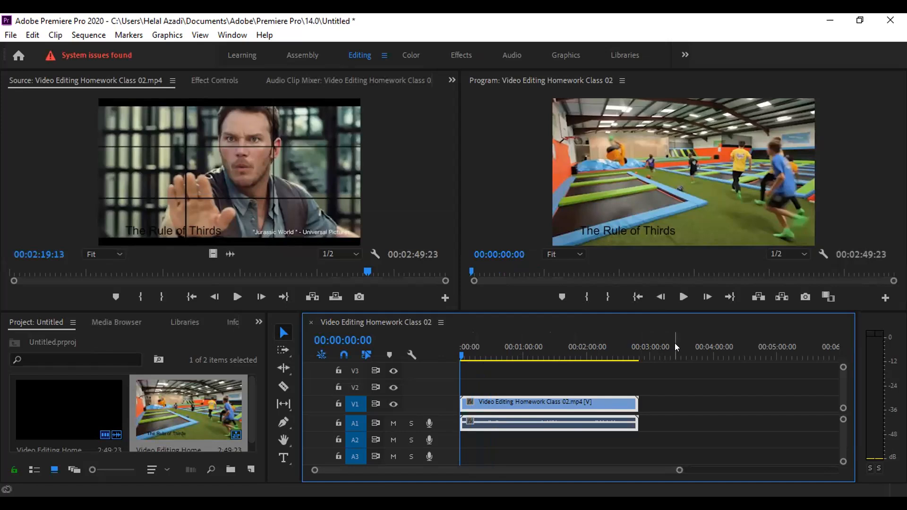
{"action": "left_click", "coordinate": [683, 297]}
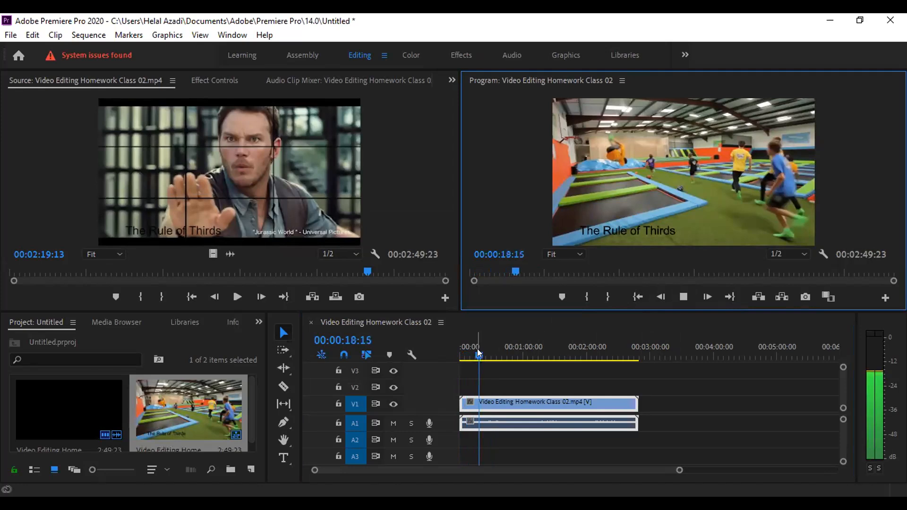
{"action": "left_click", "coordinate": [683, 298]}
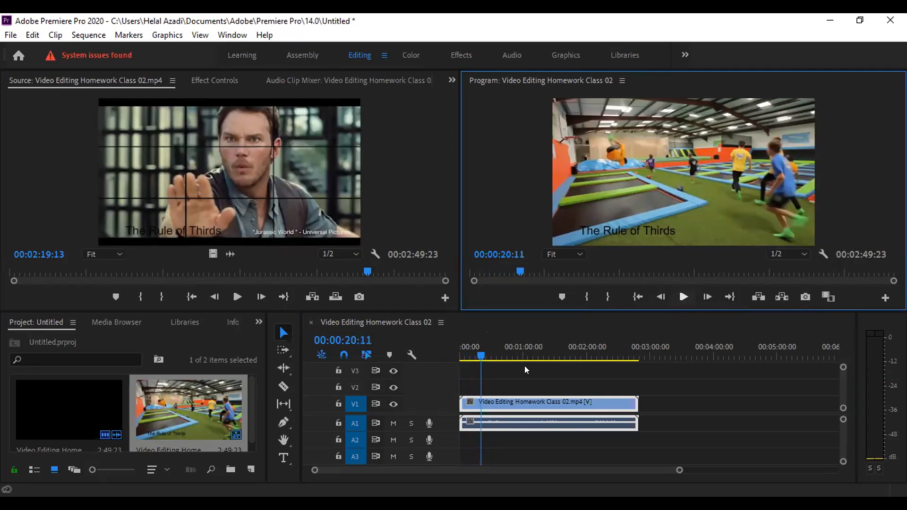
{"action": "left_click_drag", "start_coordinate": [479, 356], "coordinate": [431, 354]}
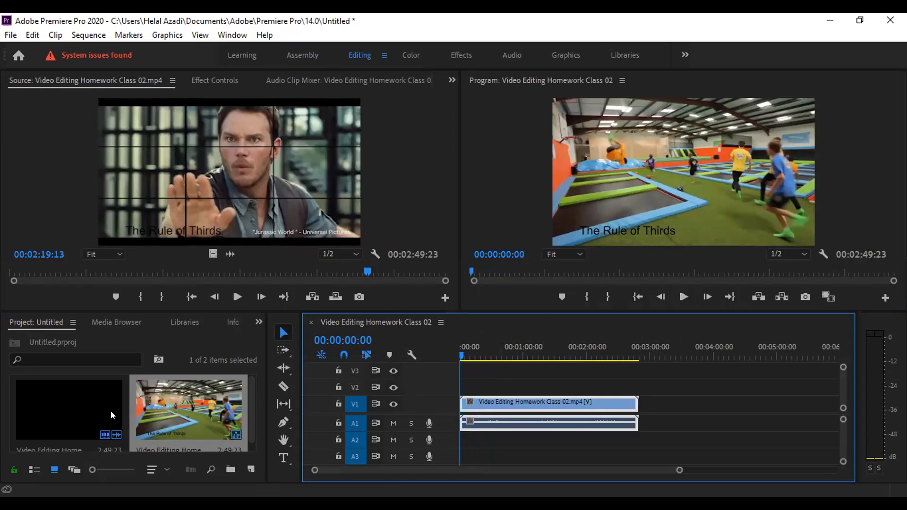
Step: Inspect the Video Editing Homework Class 02 items in the project, clear the timeline clip's selection and play the sequence
{"action": "left_click", "coordinate": [89, 413]}
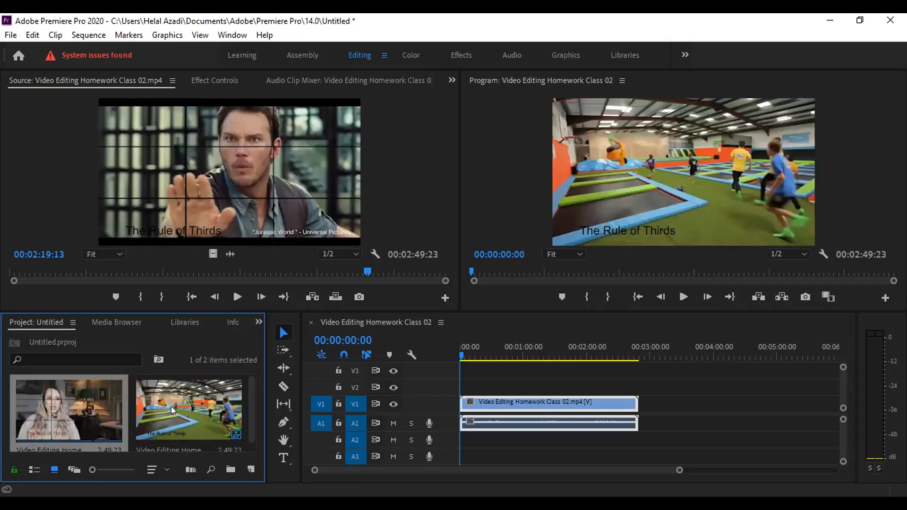
{"action": "scroll", "coordinate": [171, 406], "scroll_direction": "down", "scroll_amount": 1}
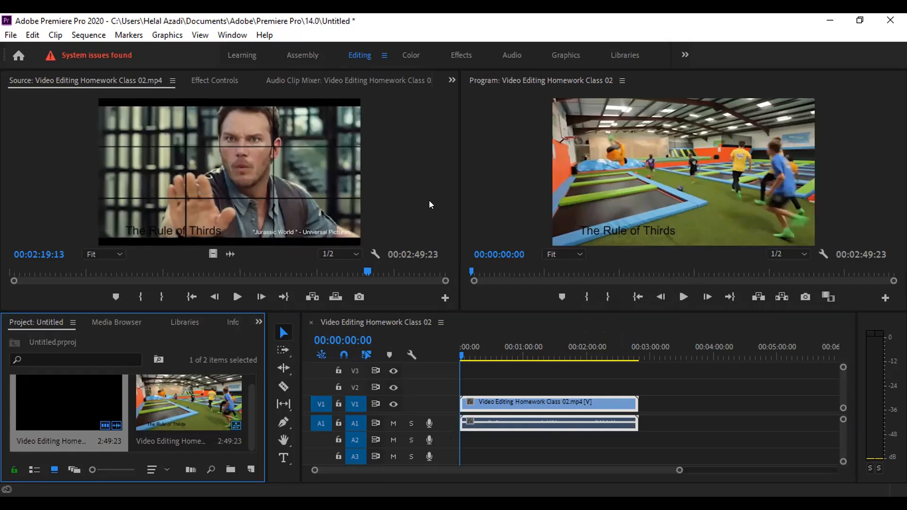
{"action": "scroll", "coordinate": [429, 200], "scroll_direction": "down", "scroll_amount": 1}
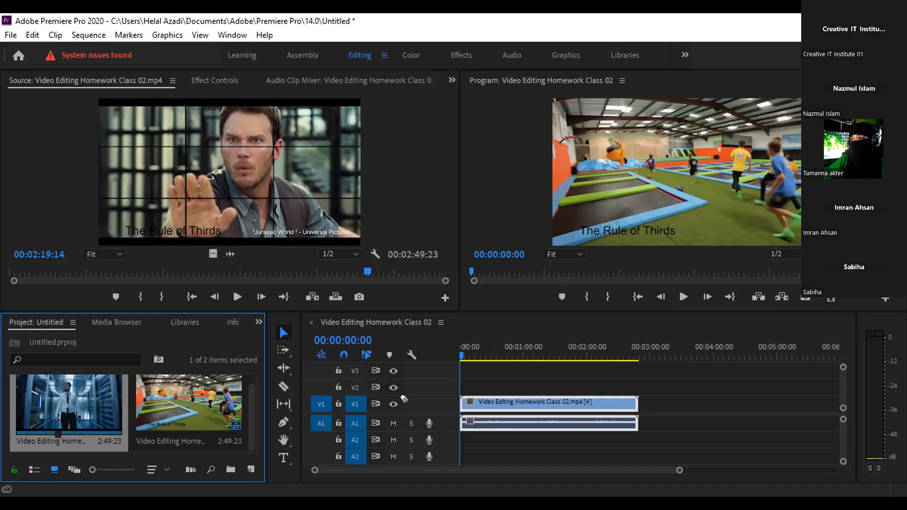
{"action": "left_click", "coordinate": [577, 397]}
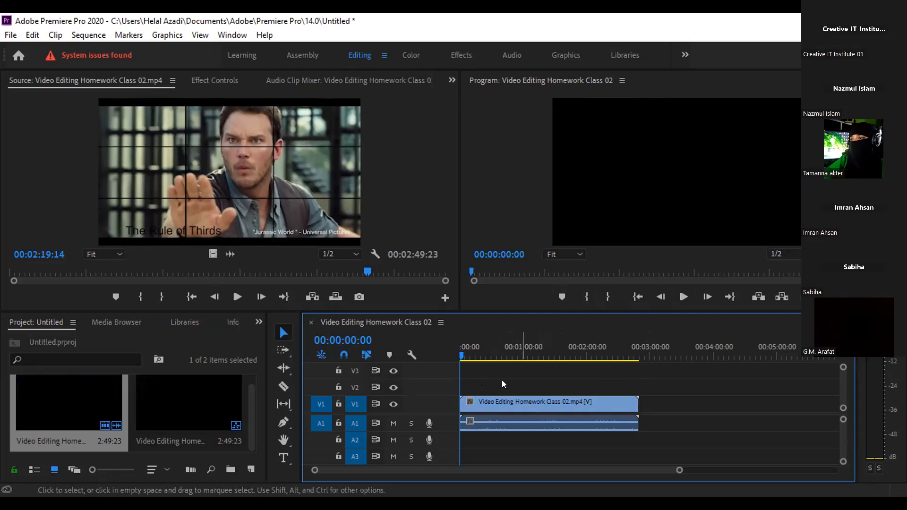
{"action": "left_click", "coordinate": [683, 297]}
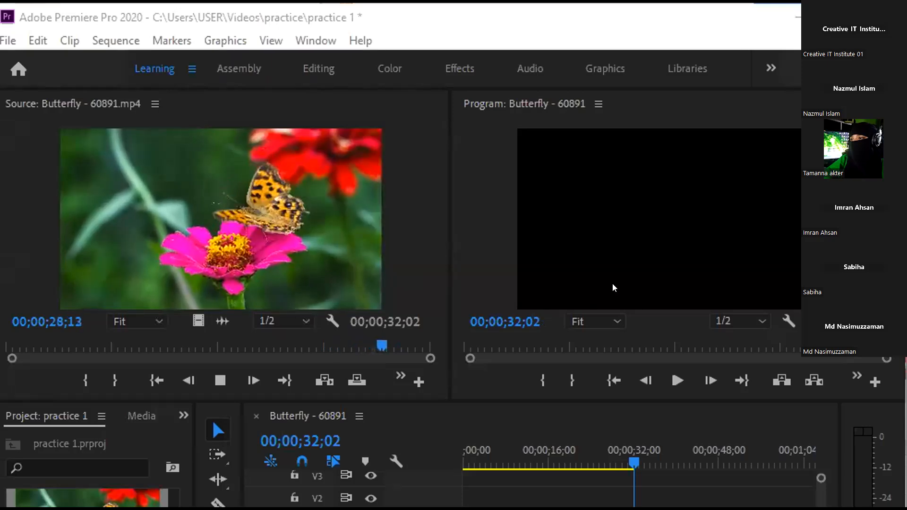
Step: Briefly play the Butterfly - 60891 sequence in the Program monitor, and close practice 1.prproj with its changes saved
{"action": "left_click", "coordinate": [666, 203]}
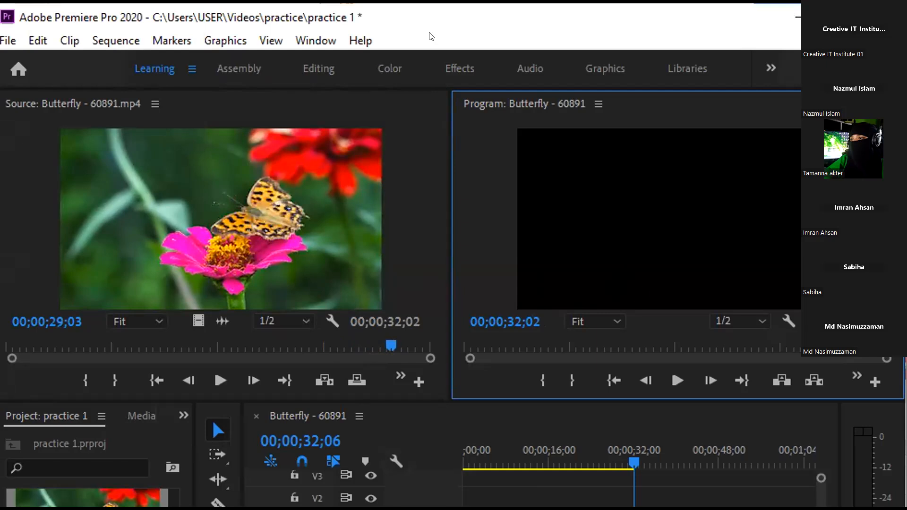
{"action": "key", "text": "space"}
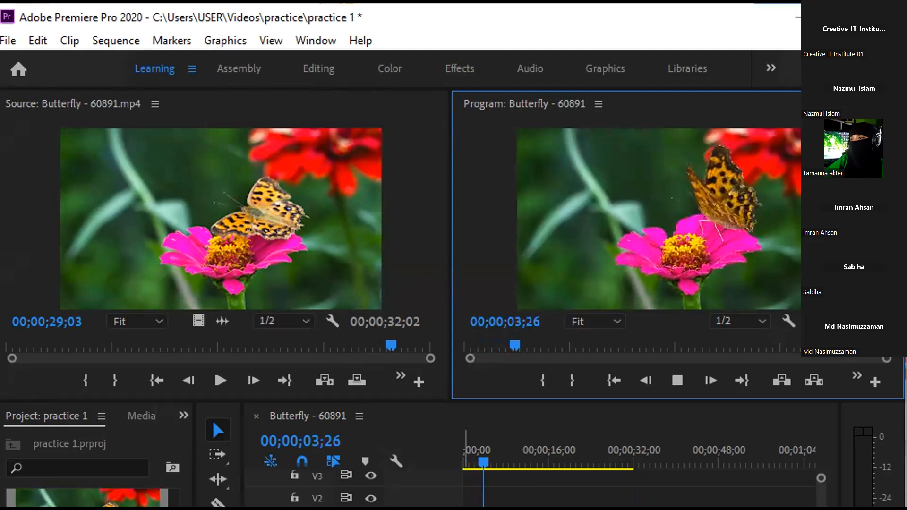
{"action": "key", "text": "space"}
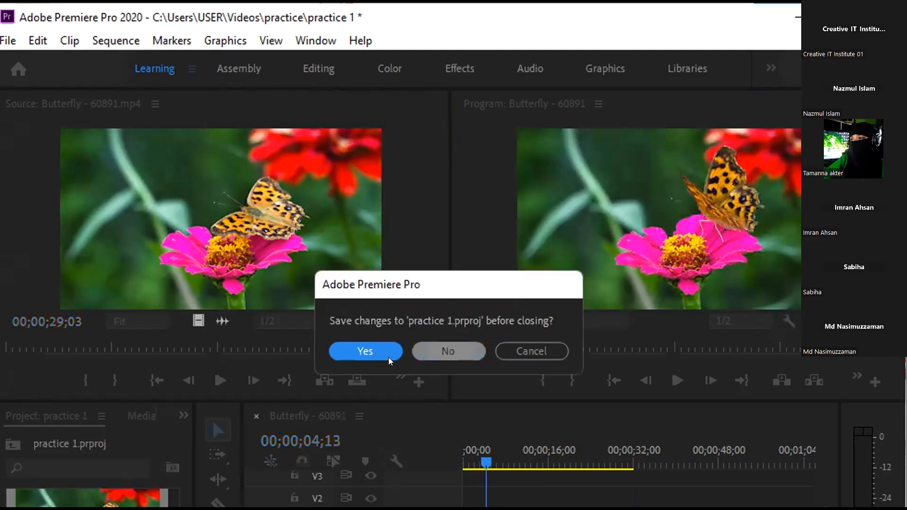
{"action": "key", "text": "Return"}
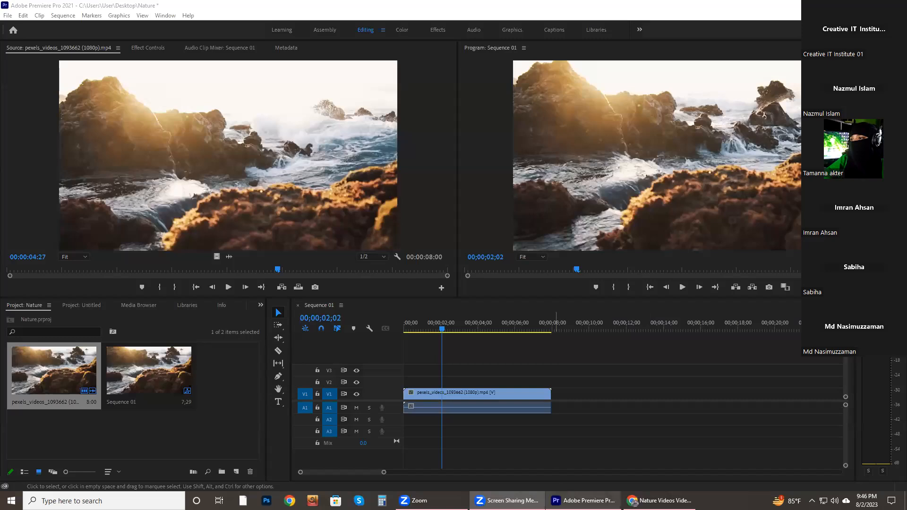
{"action": "mouse_move", "coordinate": [569, 494]}
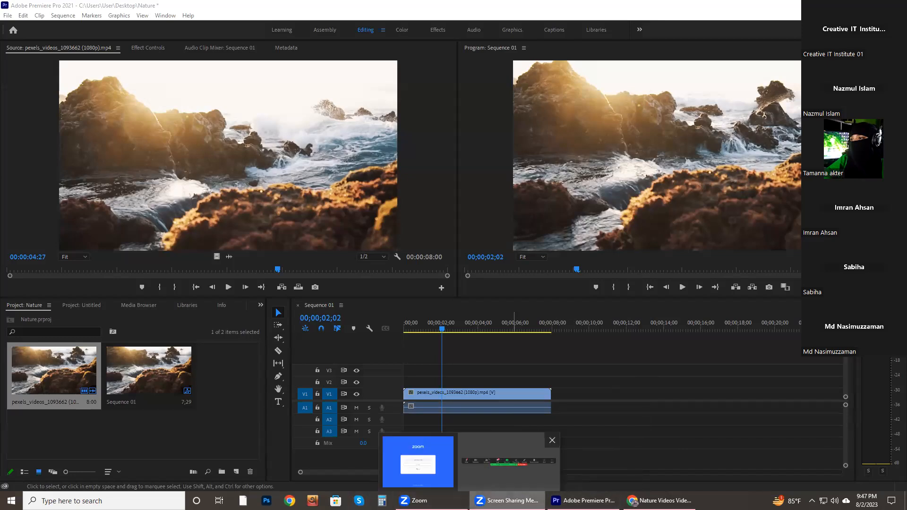
{"action": "left_click", "coordinate": [582, 501]}
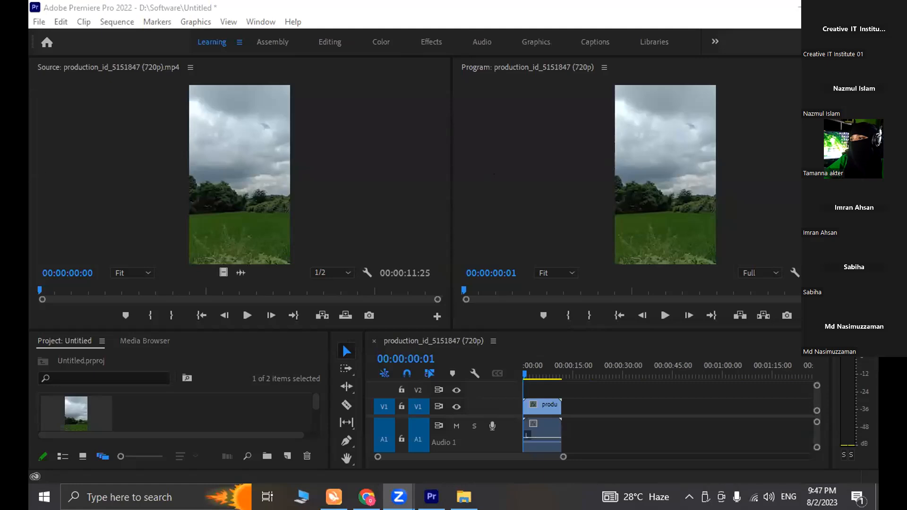
{"action": "mouse_move", "coordinate": [398, 496]}
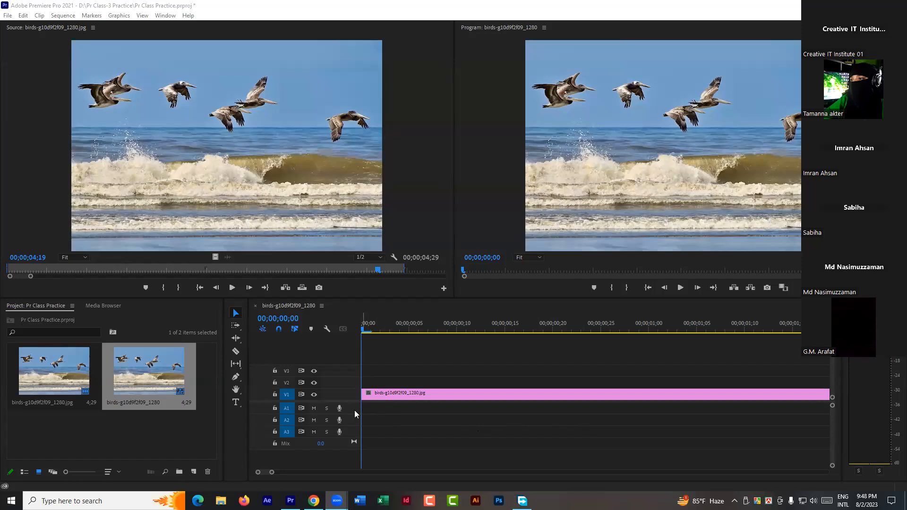
Step: Delete the birds-g10d9f2f09_1280.jpg clip from track V1 and clear the selection in the project
{"action": "left_click", "coordinate": [393, 395]}
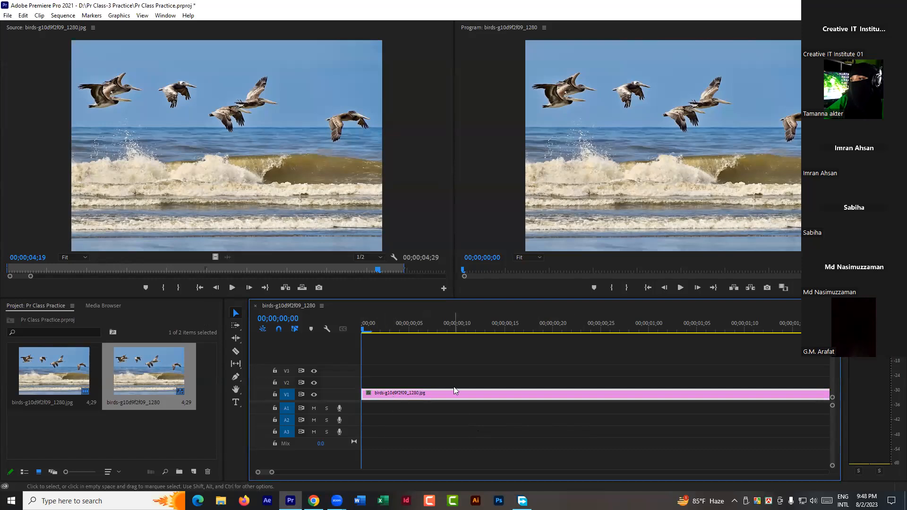
{"action": "key", "text": "Delete"}
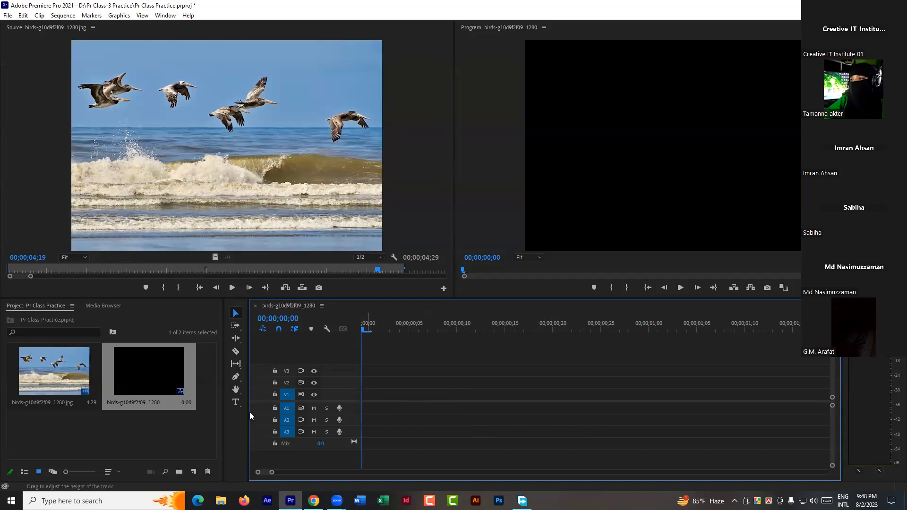
{"action": "left_click", "coordinate": [172, 431]}
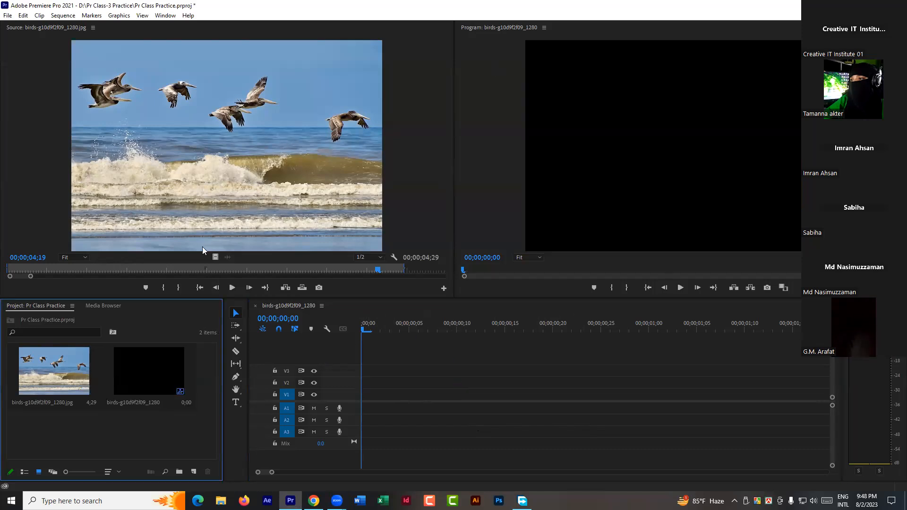
Step: Place birds-g10d9f2f09_1280.jpg from the project on track V1 at the start of the sequence, and delete that clip again
{"action": "left_click_drag", "start_coordinate": [62, 370], "coordinate": [381, 397]}
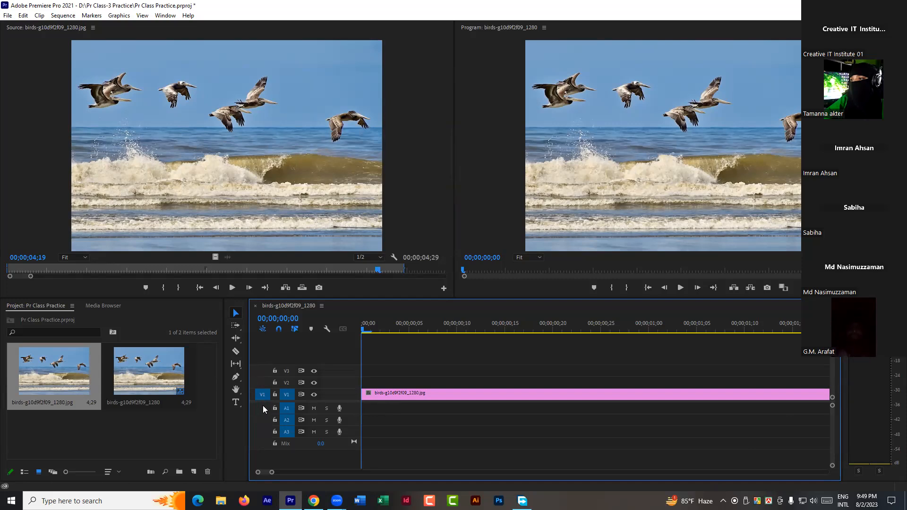
{"action": "right_click", "coordinate": [263, 405]}
{"action": "left_click", "coordinate": [262, 405]}
{"action": "left_click", "coordinate": [439, 393]}
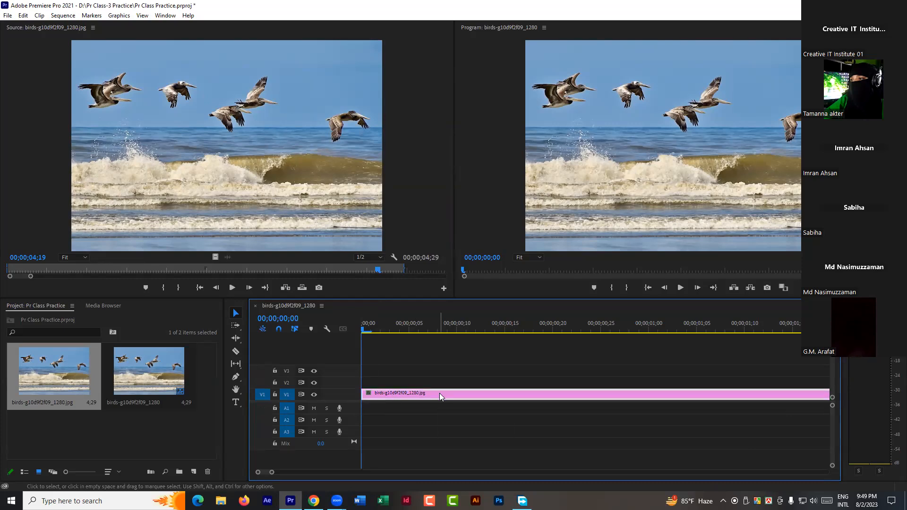
{"action": "key", "text": "Delete"}
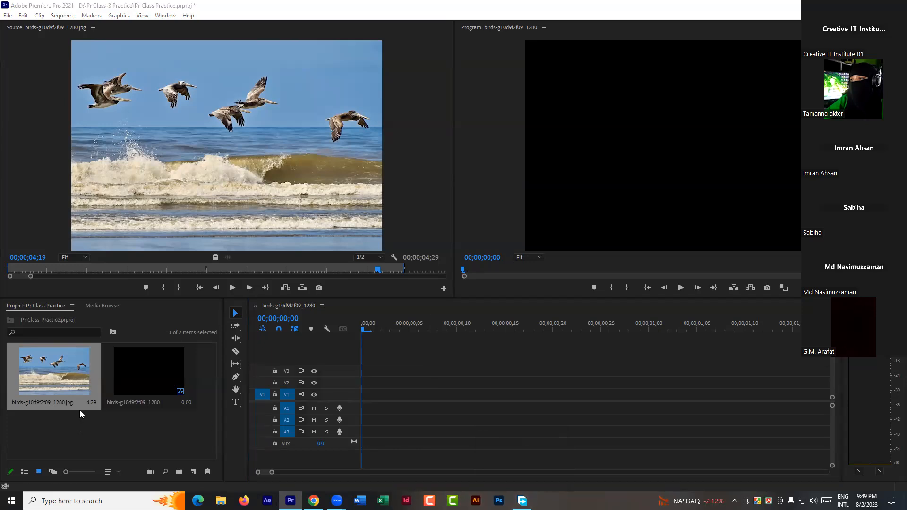
{"action": "right_click", "coordinate": [81, 385]}
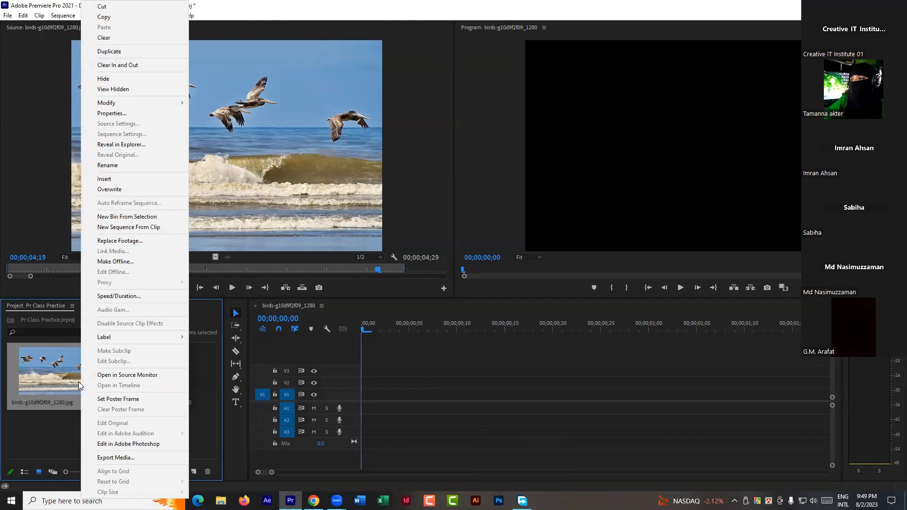
{"action": "left_click", "coordinate": [386, 439]}
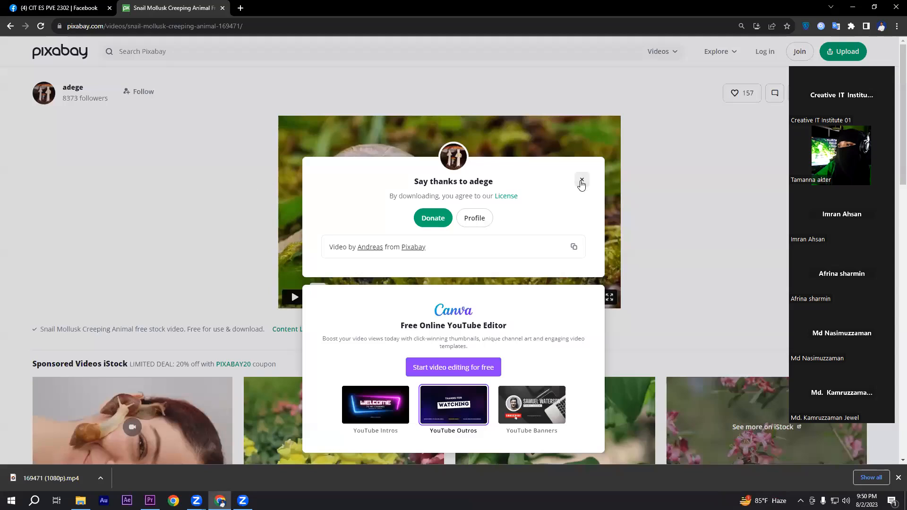
{"action": "left_click", "coordinate": [581, 181]}
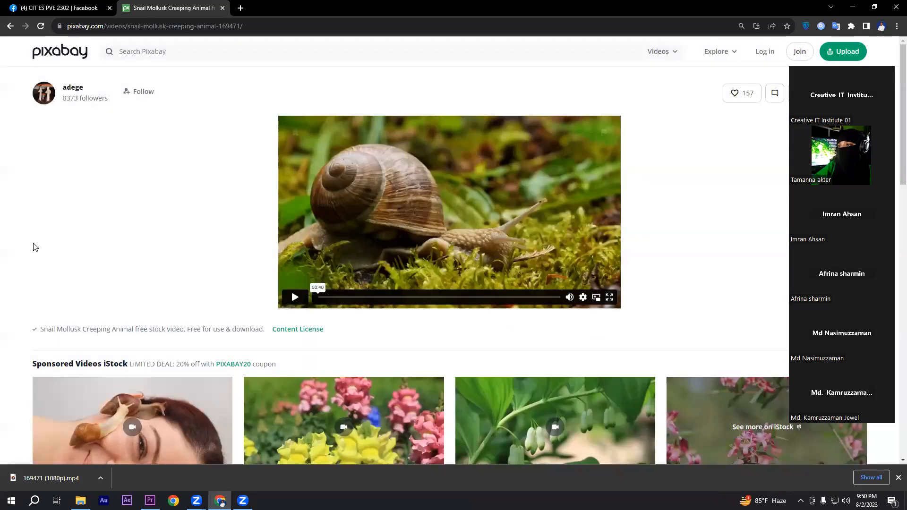
Step: Open the Starry Sky Mountains Milky Way video on Pixabay and request its download as a 1280×720 MP4
{"action": "left_click", "coordinate": [10, 27]}
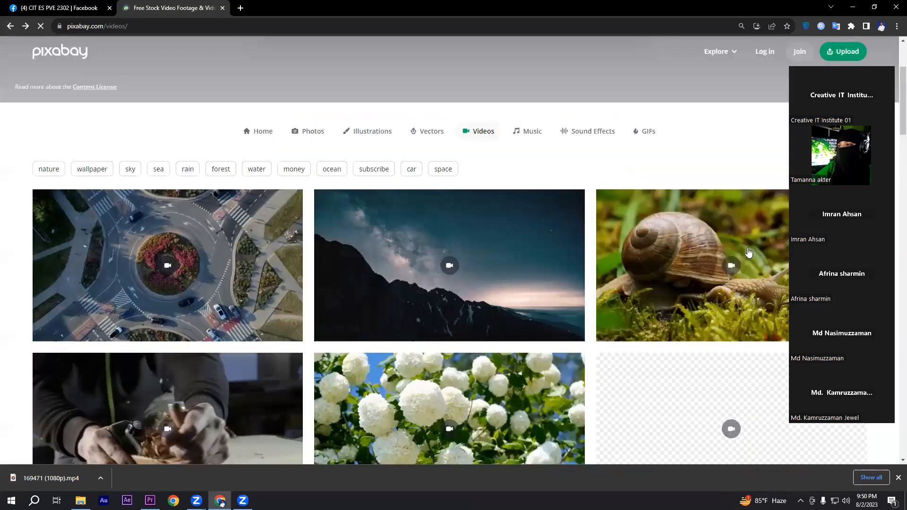
{"action": "scroll", "coordinate": [748, 253], "scroll_direction": "down", "scroll_amount": 2}
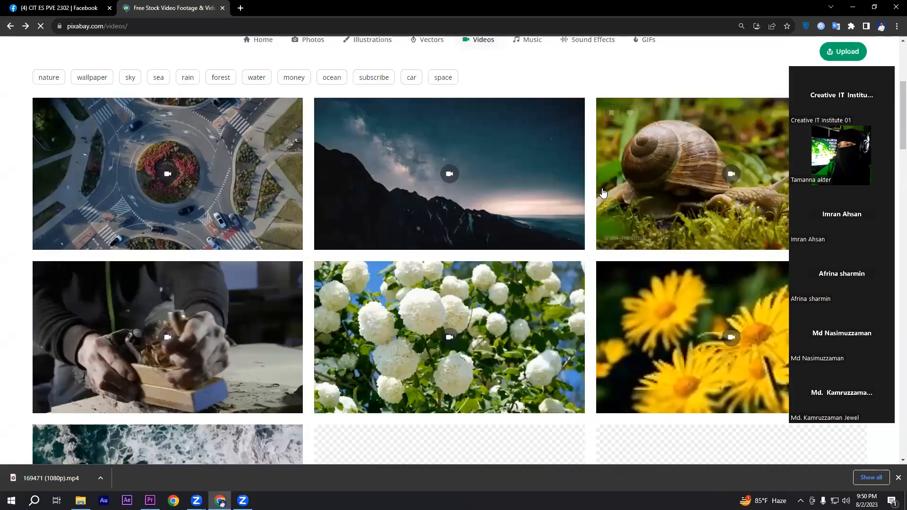
{"action": "left_click", "coordinate": [503, 171]}
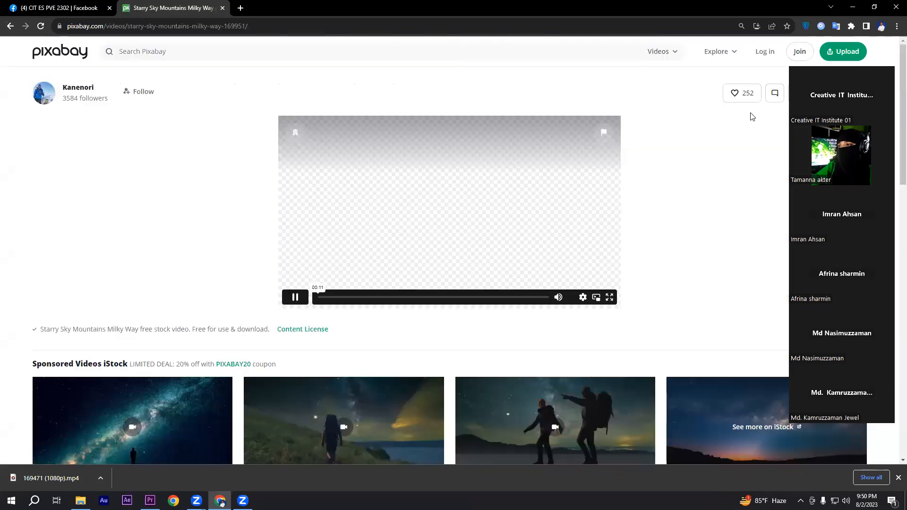
{"action": "left_click", "coordinate": [858, 94]}
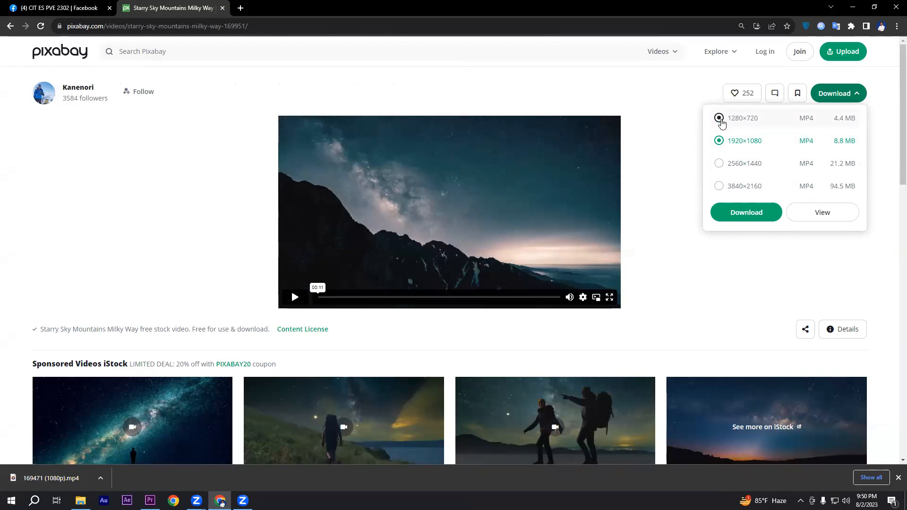
{"action": "left_click", "coordinate": [719, 119]}
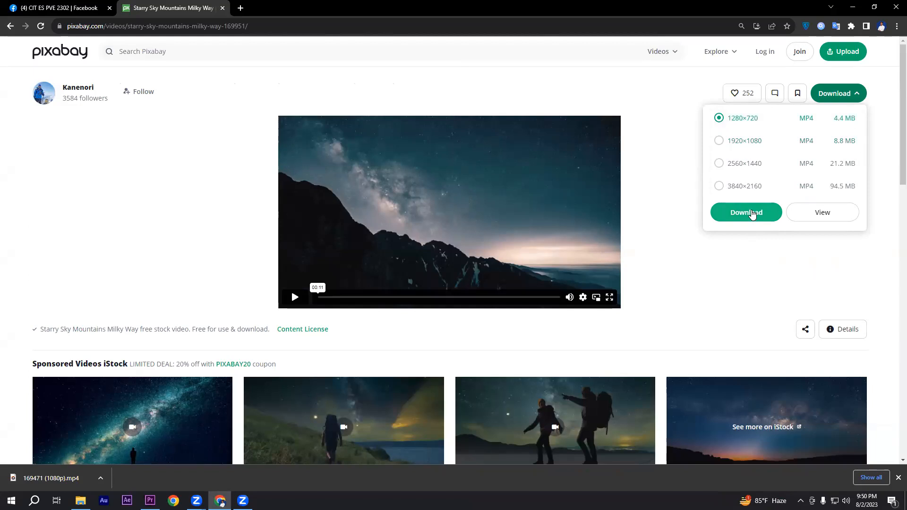
{"action": "left_click", "coordinate": [747, 212]}
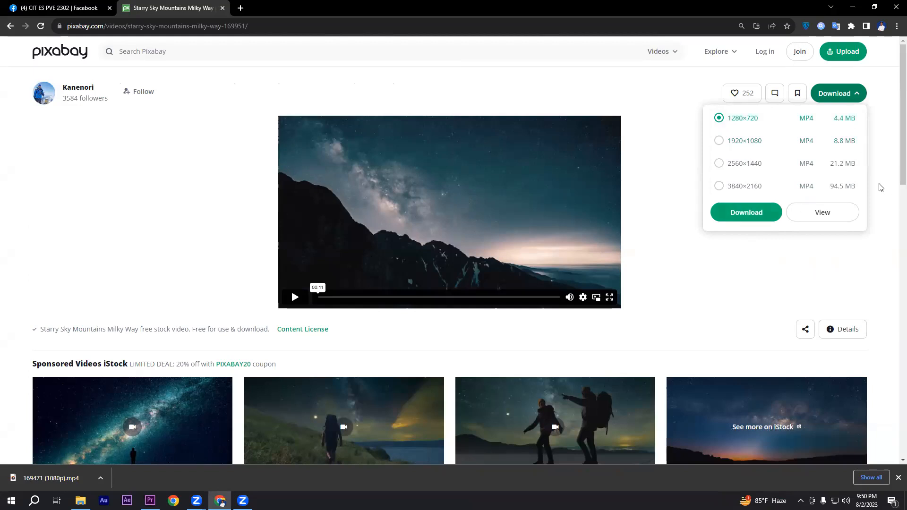
{"action": "left_click", "coordinate": [881, 187]}
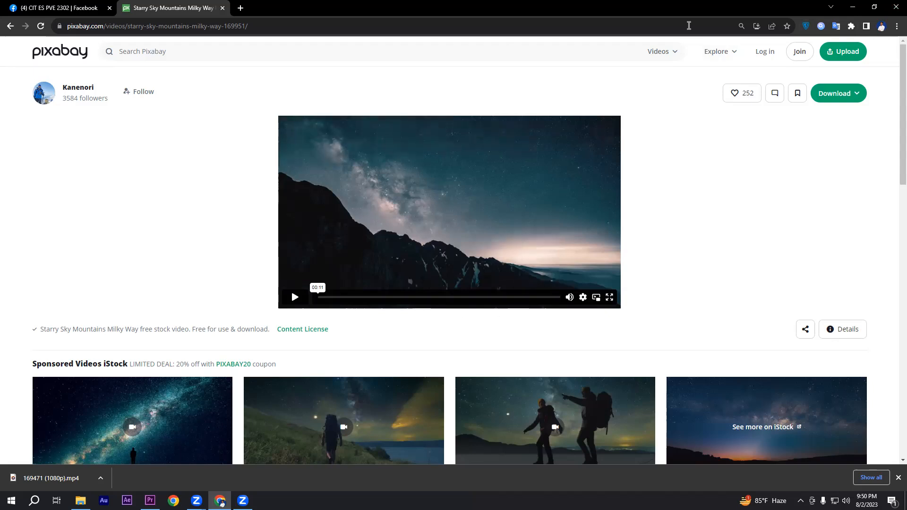
Step: Switch to Premiere Pro and fit the whole C0031.mp4 clip of the line up sequence in the timeline
{"action": "left_click", "coordinate": [852, 8]}
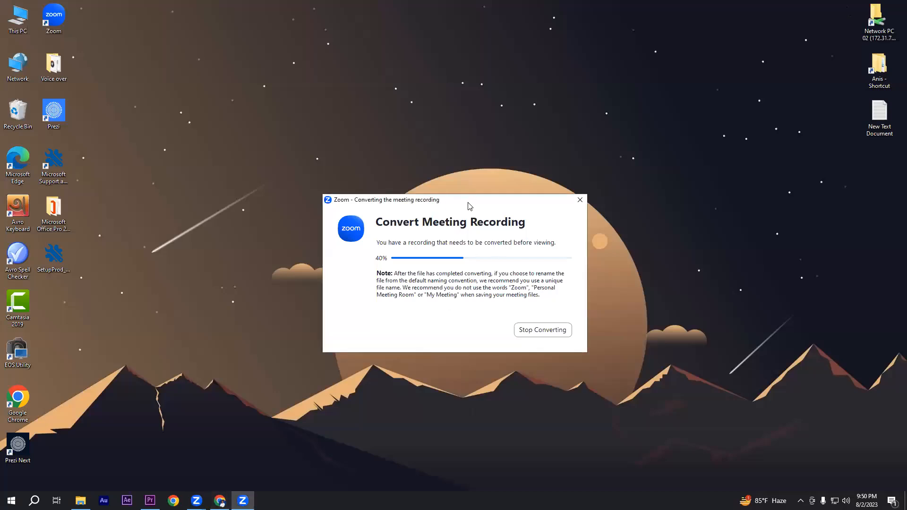
{"action": "left_click_drag", "start_coordinate": [470, 206], "coordinate": [458, 209]}
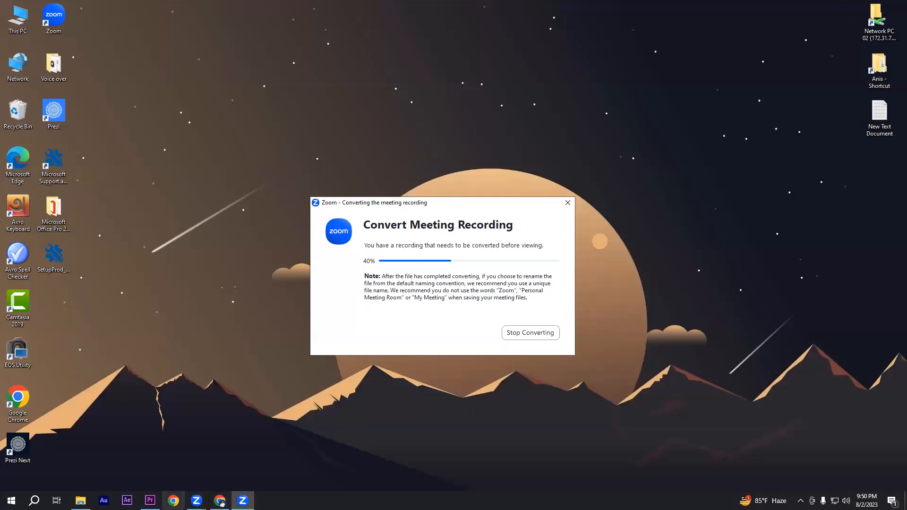
{"action": "left_click", "coordinate": [149, 500]}
{"action": "left_click", "coordinate": [445, 379]}
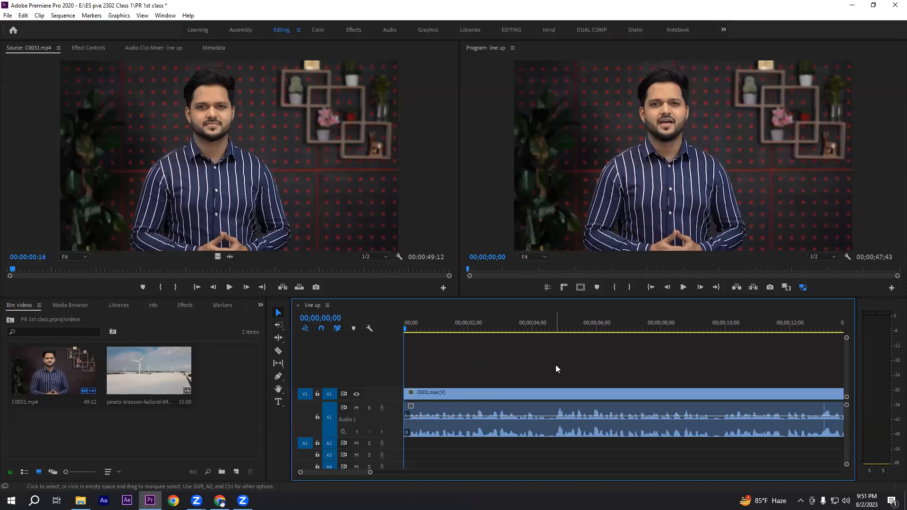
{"action": "key", "text": "minus"}
{"action": "key", "text": "minus"}
{"action": "key", "text": "minus"}
{"action": "left_click_drag", "start_coordinate": [438, 366], "coordinate": [607, 443]}
{"action": "left_click", "coordinate": [525, 383]}
{"action": "key", "text": "equal"}
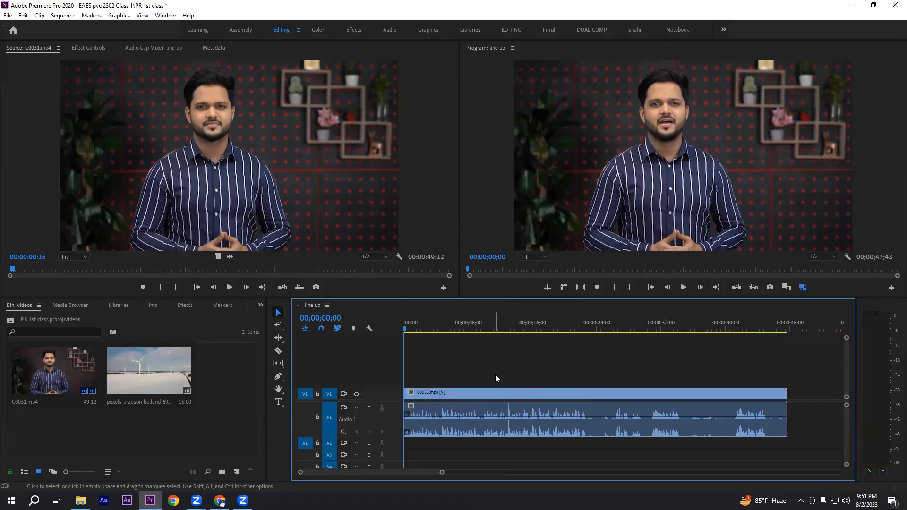
Step: Examine the audio waveform of C0031.mp4 around 18 to 23 seconds at several timeline zoom levels
{"action": "left_click", "coordinate": [586, 323]}
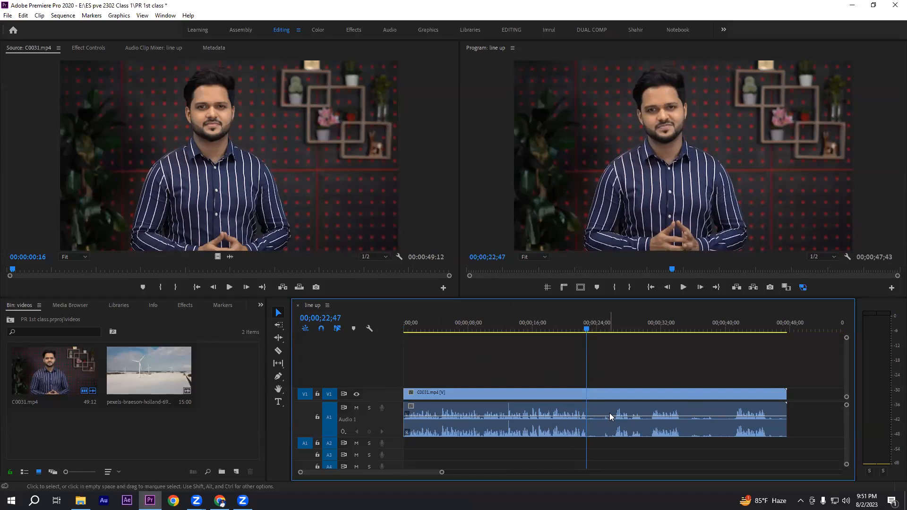
{"action": "left_click_drag", "start_coordinate": [587, 329], "coordinate": [553, 329]}
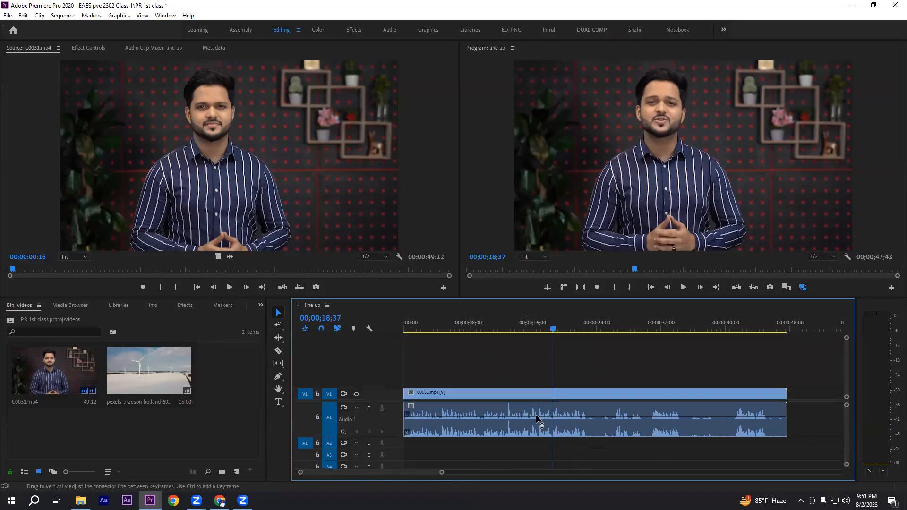
{"action": "key", "text": "="}
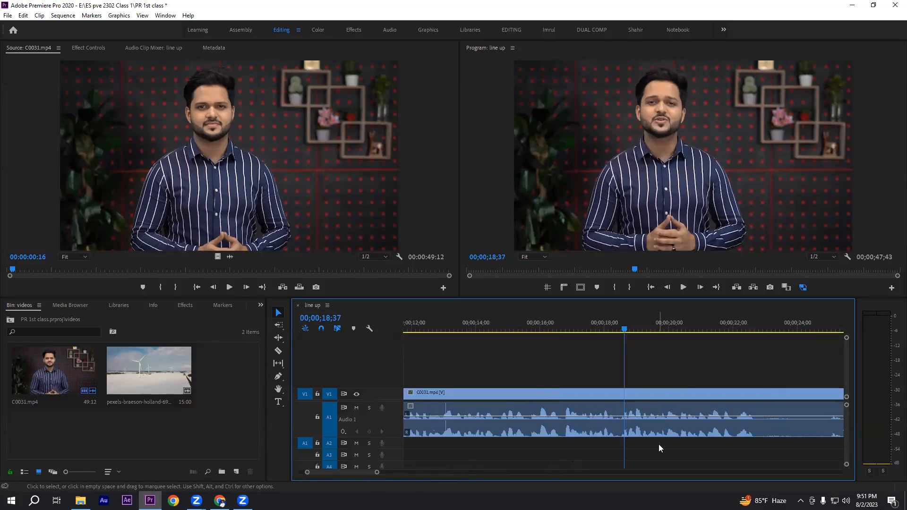
{"action": "key", "text": "minus"}
{"action": "key", "text": "equal"}
{"action": "key", "text": "equal"}
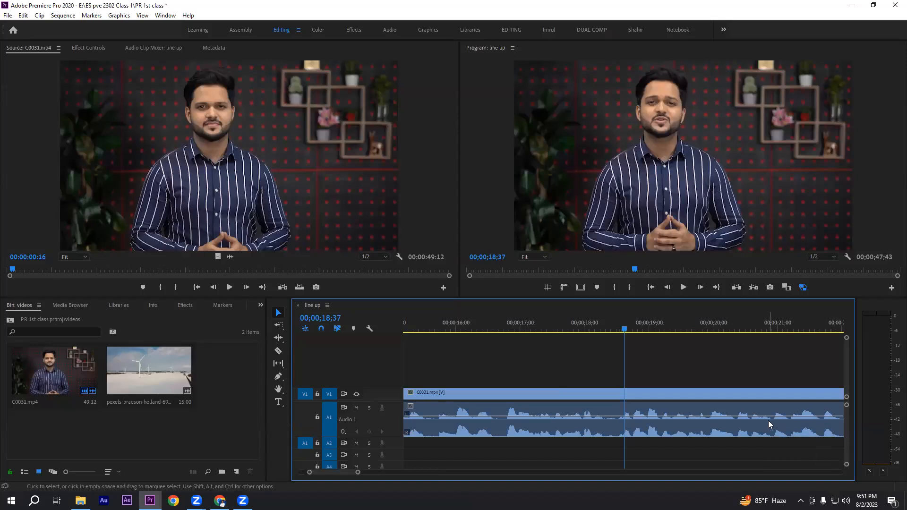
{"action": "key", "text": "minus"}
{"action": "key", "text": "minus"}
Step: Split C0031.mp4 with the Razor tool on both sides of the silence, at about 22;47 and just past 26 seconds
{"action": "left_click_drag", "start_coordinate": [628, 328], "coordinate": [717, 330]}
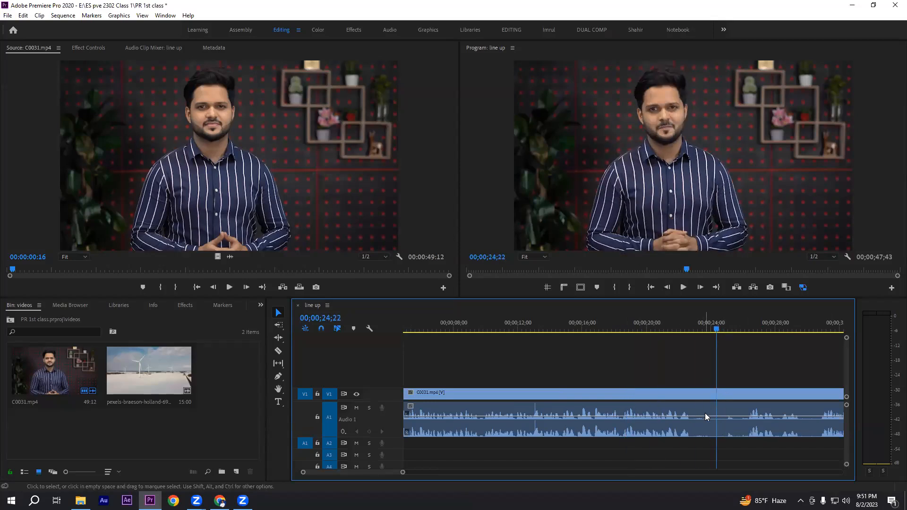
{"action": "key", "text": "equal"}
{"action": "key", "text": "equal"}
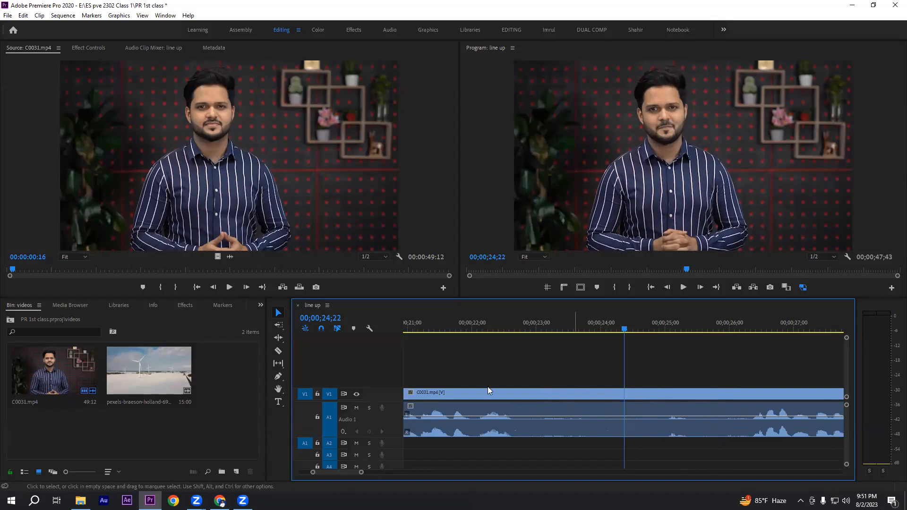
{"action": "left_click", "coordinate": [278, 350]}
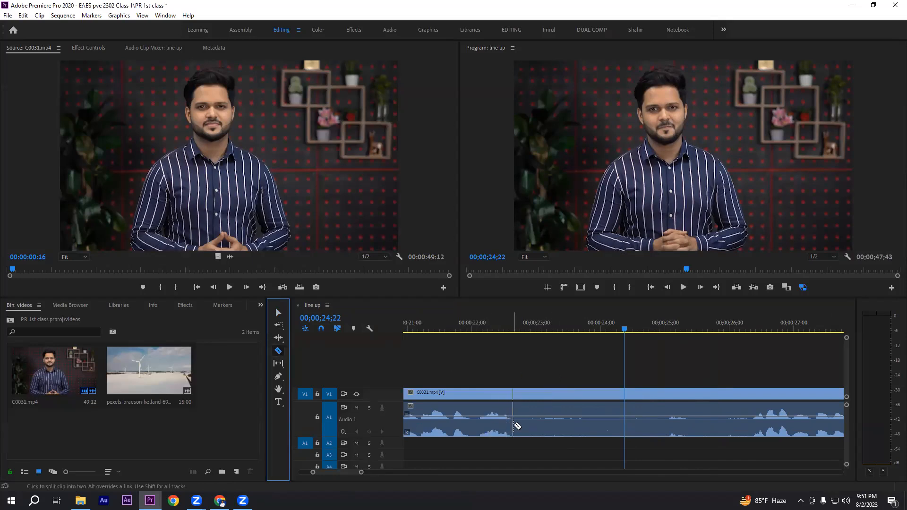
{"action": "left_click", "coordinate": [522, 424]}
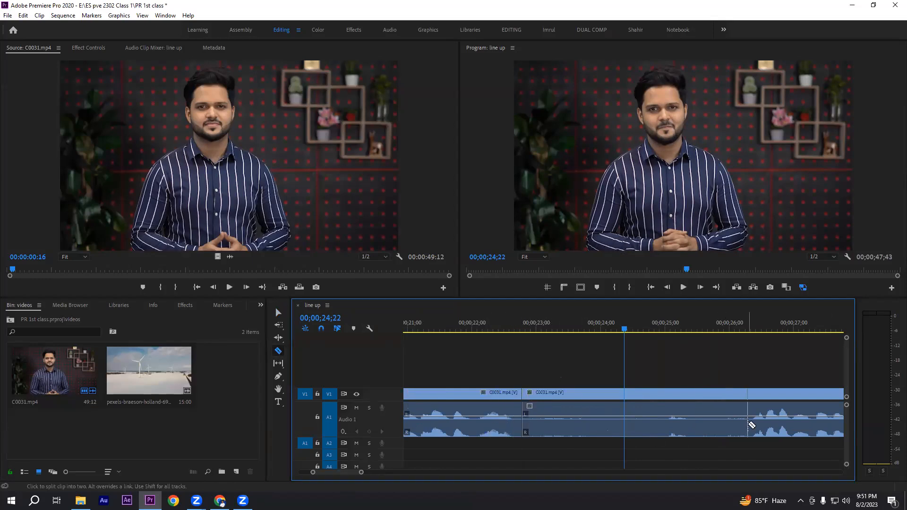
{"action": "left_click", "coordinate": [750, 425]}
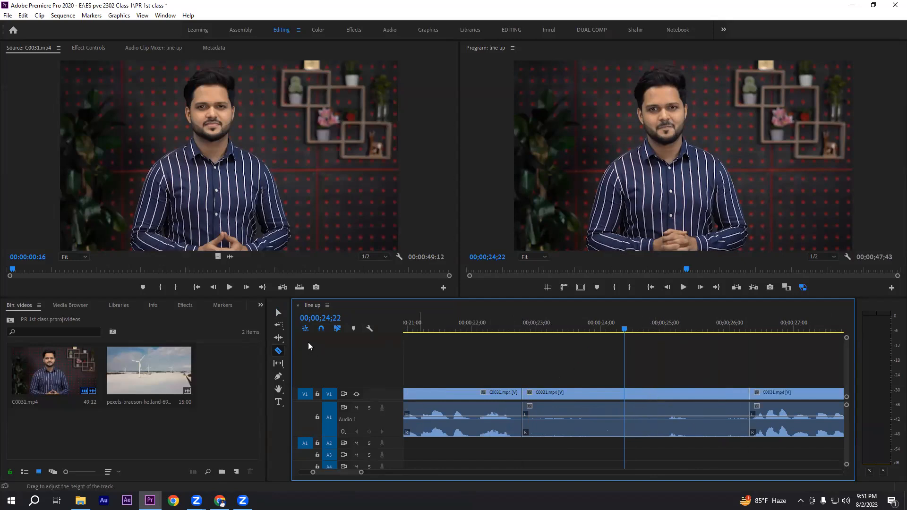
Step: Delete the silent middle segment of C0031.mp4 and close the gap with Ripple Delete
{"action": "left_click", "coordinate": [278, 312]}
{"action": "left_click", "coordinate": [622, 392]}
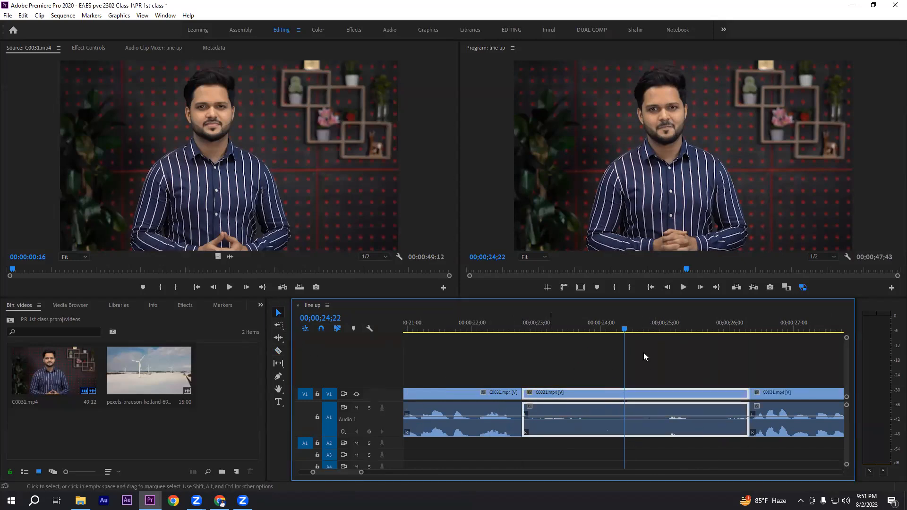
{"action": "left_click", "coordinate": [579, 371]}
{"action": "left_click", "coordinate": [594, 393]}
{"action": "key", "text": "Delete"}
{"action": "key", "text": "backslash"}
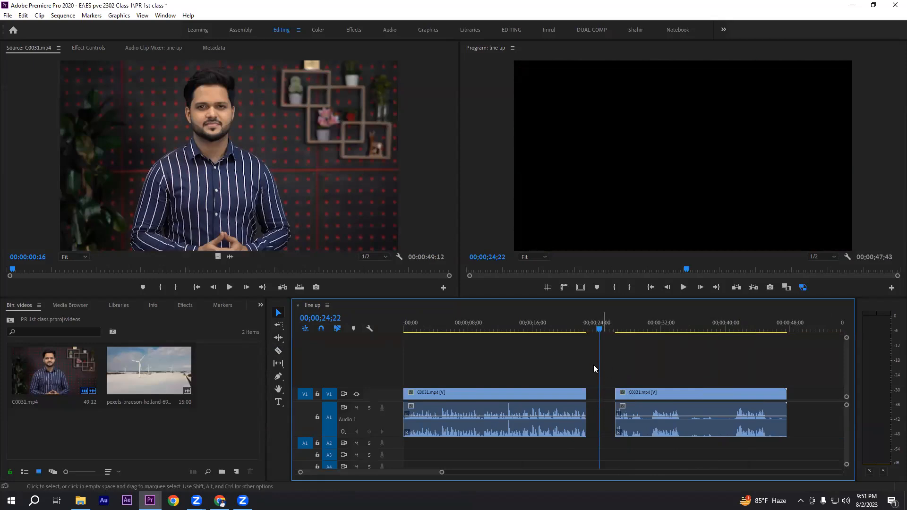
{"action": "right_click", "coordinate": [602, 395]}
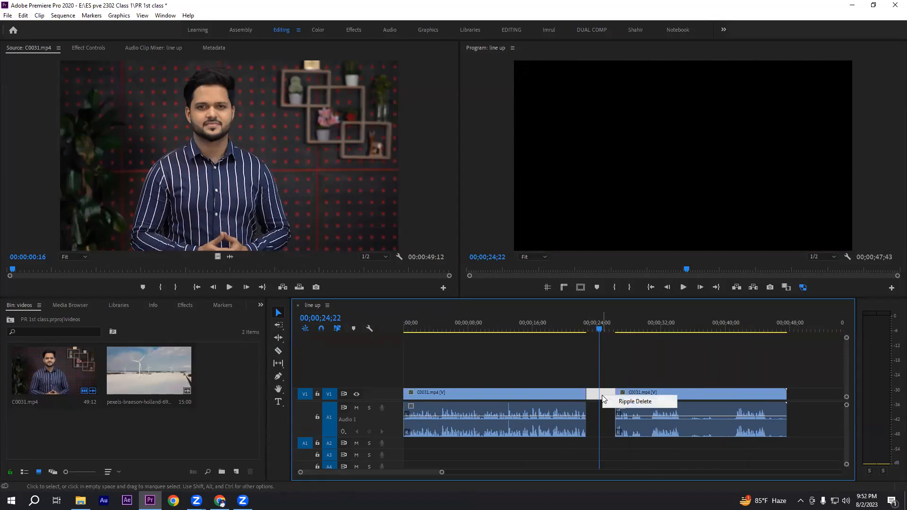
{"action": "left_click", "coordinate": [633, 401]}
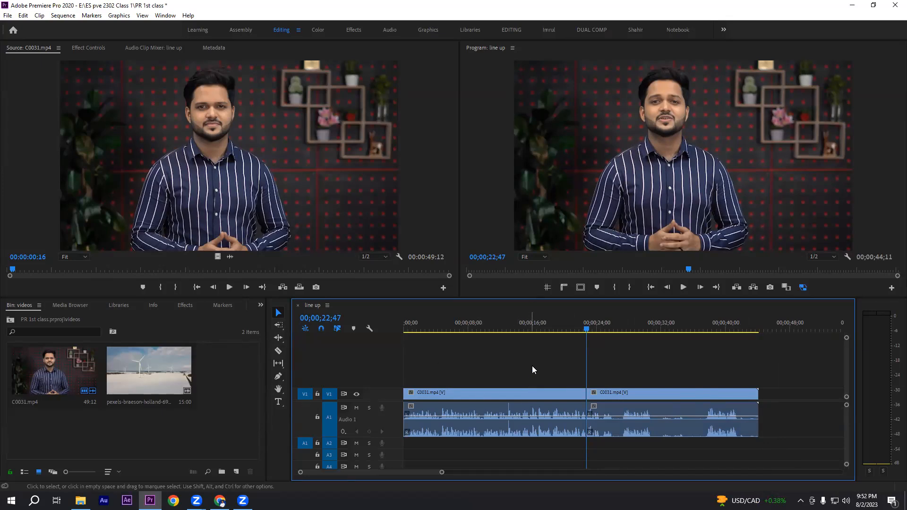
Step: Split the second C0031.mp4 segment with the Razor tool at 00;00;31;15, about 37 seconds and about 42 seconds
{"action": "left_click_drag", "start_coordinate": [491, 366], "coordinate": [703, 454]}
{"action": "left_click", "coordinate": [664, 367]}
{"action": "left_click", "coordinate": [655, 329]}
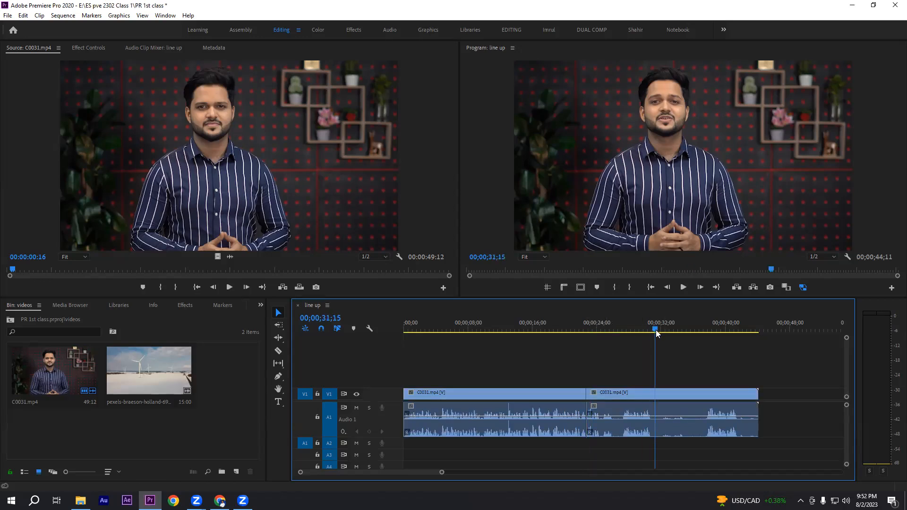
{"action": "left_click", "coordinate": [279, 350]}
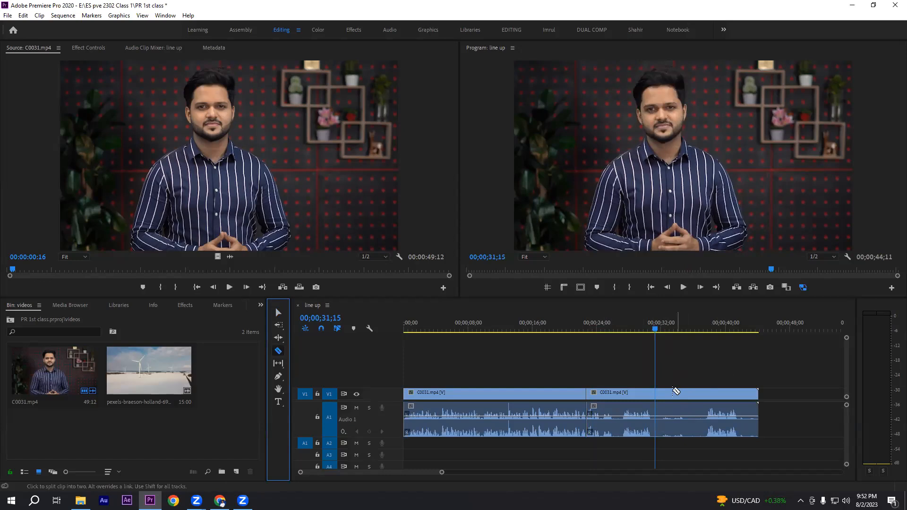
{"action": "left_click", "coordinate": [656, 418]}
{"action": "left_click", "coordinate": [701, 418]}
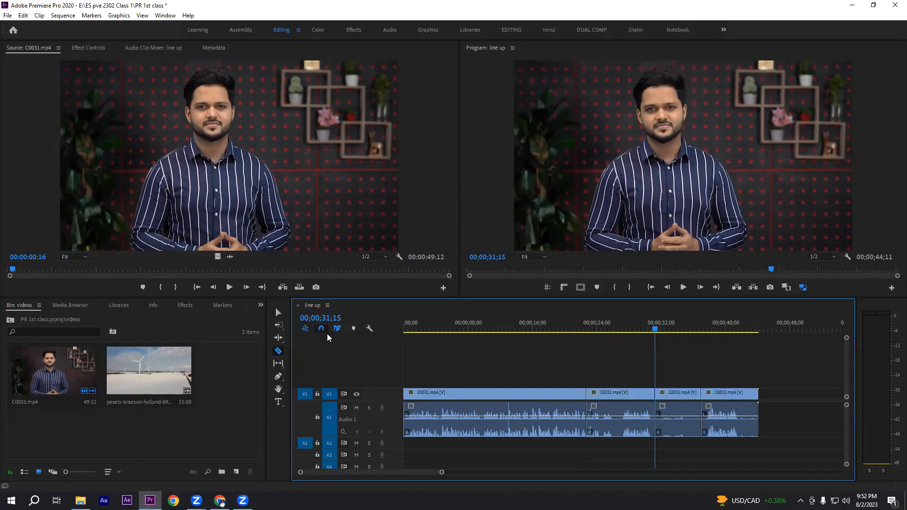
{"action": "left_click", "coordinate": [742, 423]}
{"action": "key", "text": "v"}
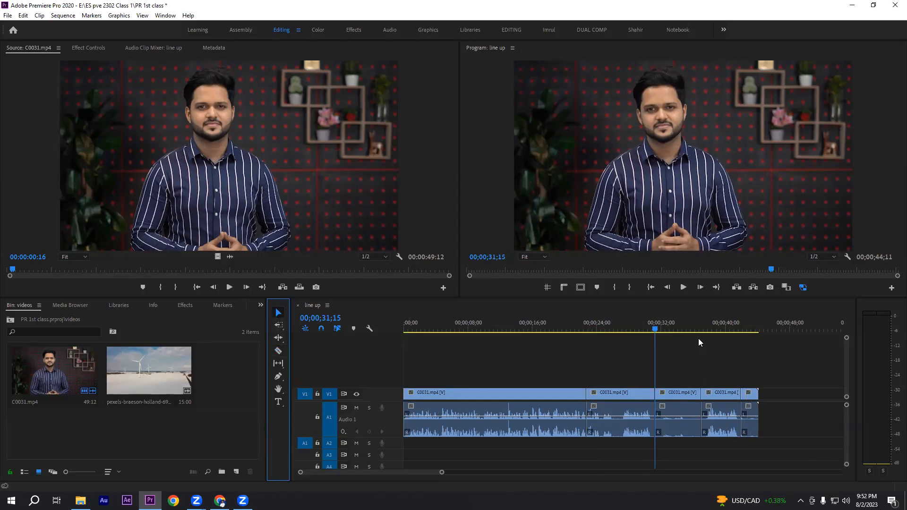
Step: Delete the segment after 00;00;31;15 and the short last segment, and ripple delete the gap between the remaining clips
{"action": "left_click", "coordinate": [671, 395]}
{"action": "key", "text": "Delete"}
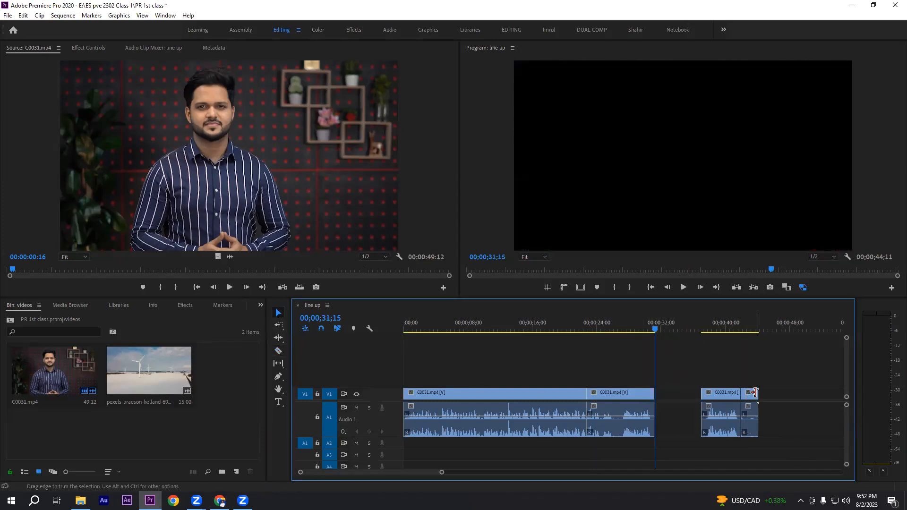
{"action": "left_click", "coordinate": [751, 393]}
{"action": "key", "text": "Delete"}
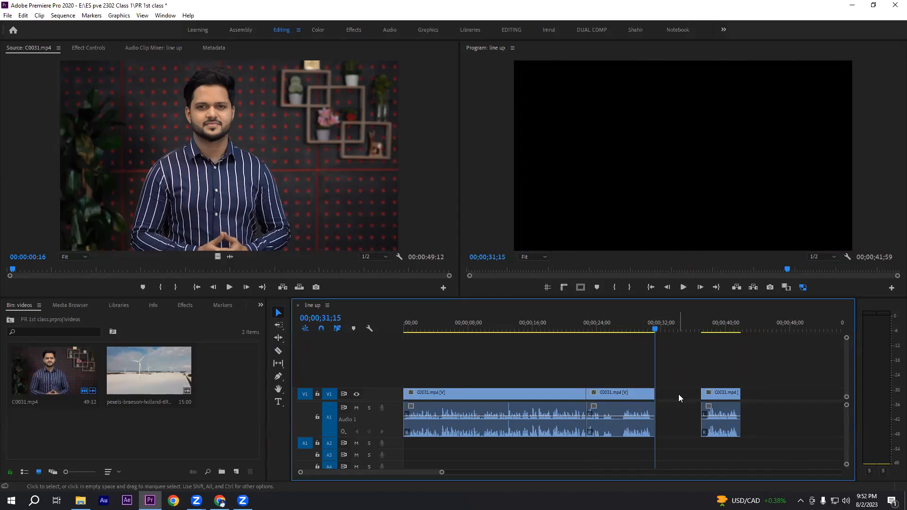
{"action": "right_click", "coordinate": [678, 394]}
{"action": "left_click", "coordinate": [703, 401]}
Step: Return to the start of the line up sequence and scrub through the joined clips to 00;00;36;11
{"action": "key", "text": "Home"}
{"action": "left_click_drag", "start_coordinate": [443, 361], "coordinate": [793, 413]}
{"action": "left_click", "coordinate": [757, 382]}
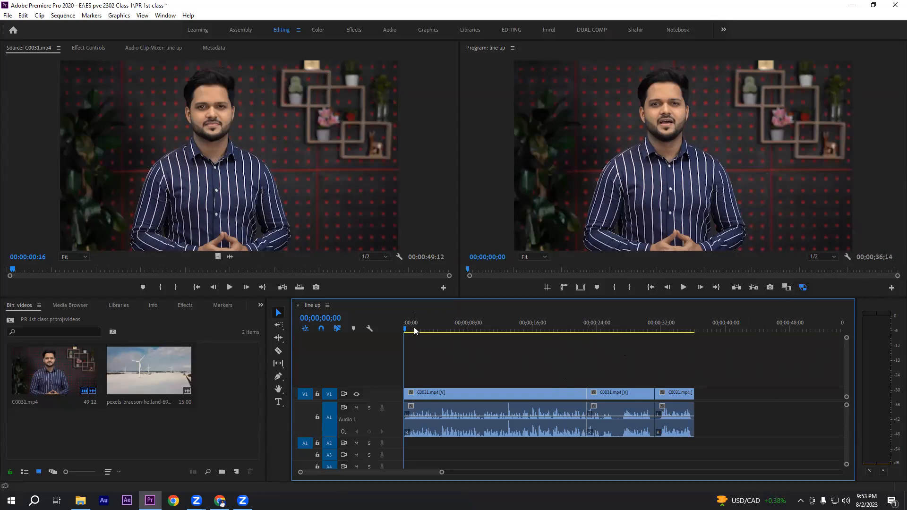
{"action": "left_click_drag", "start_coordinate": [458, 367], "coordinate": [718, 439]}
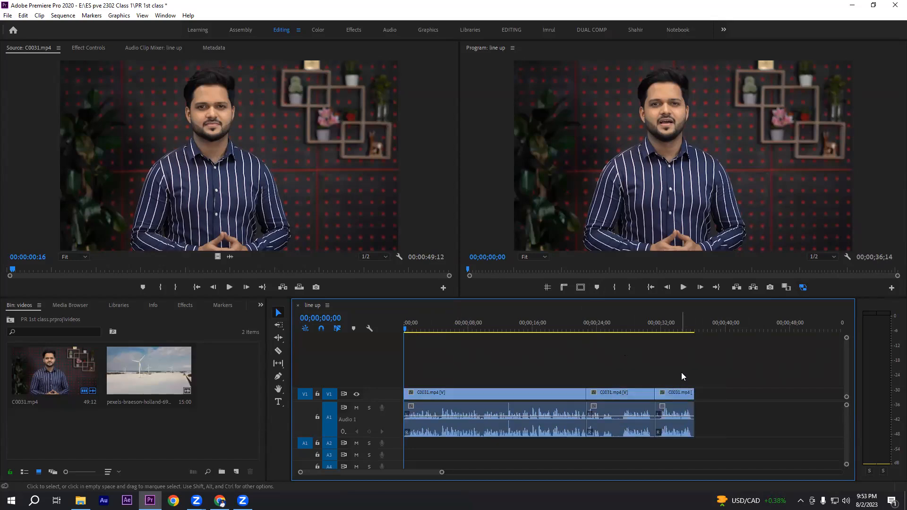
{"action": "left_click_drag", "start_coordinate": [411, 330], "coordinate": [694, 330]}
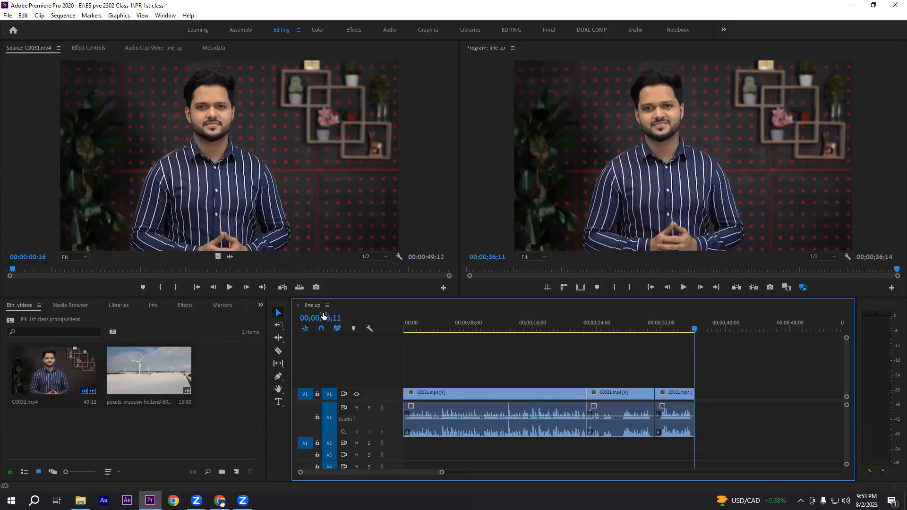
Step: Zoom the timeline out to view the edited clips alongside the empty track space up to nearly six minutes
{"action": "left_click", "coordinate": [321, 326]}
{"action": "left_click_drag", "start_coordinate": [748, 369], "coordinate": [399, 425]}
{"action": "left_click", "coordinate": [601, 368]}
{"action": "left_click_drag", "start_coordinate": [441, 471], "coordinate": [662, 471]}
{"action": "left_click_drag", "start_coordinate": [770, 380], "coordinate": [829, 445]}
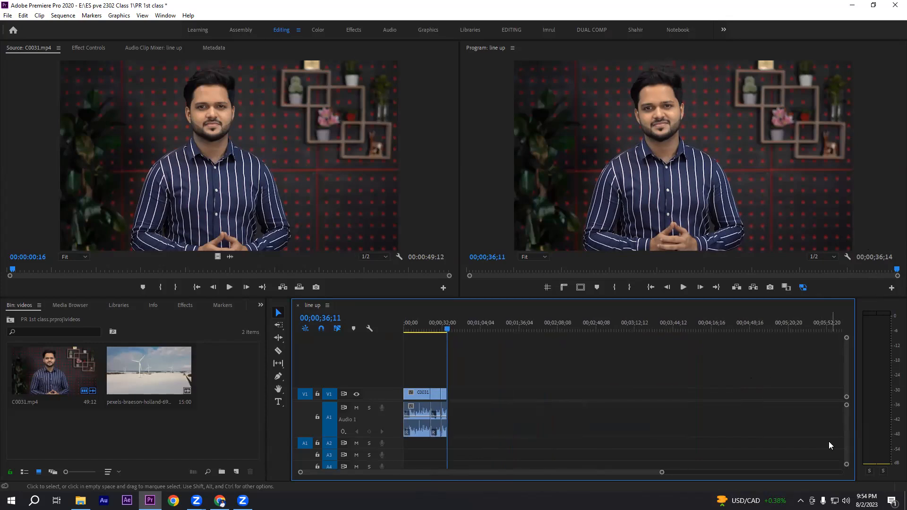
{"action": "left_click_drag", "start_coordinate": [773, 376], "coordinate": [808, 457]}
{"action": "left_click_drag", "start_coordinate": [493, 386], "coordinate": [731, 436]}
{"action": "left_click_drag", "start_coordinate": [491, 387], "coordinate": [711, 447]}
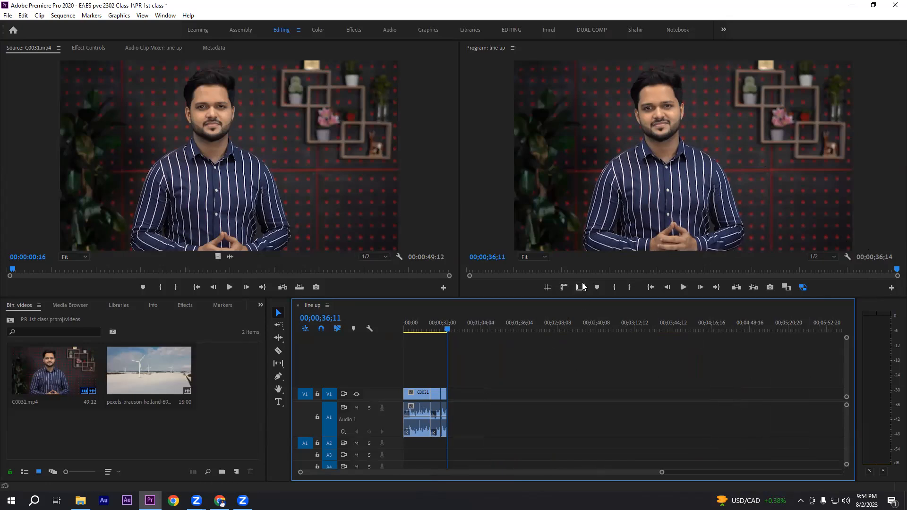
Step: Open the media export settings for the line up sequence and choose the H.264 format
{"action": "mouse_move", "coordinate": [661, 472]}
{"action": "left_mouse_down"}
{"action": "mouse_move", "coordinate": [422, 471]}
{"action": "mouse_move", "coordinate": [432, 473]}
{"action": "left_mouse_up"}
{"action": "left_click_drag", "start_coordinate": [741, 329], "coordinate": [736, 329]}
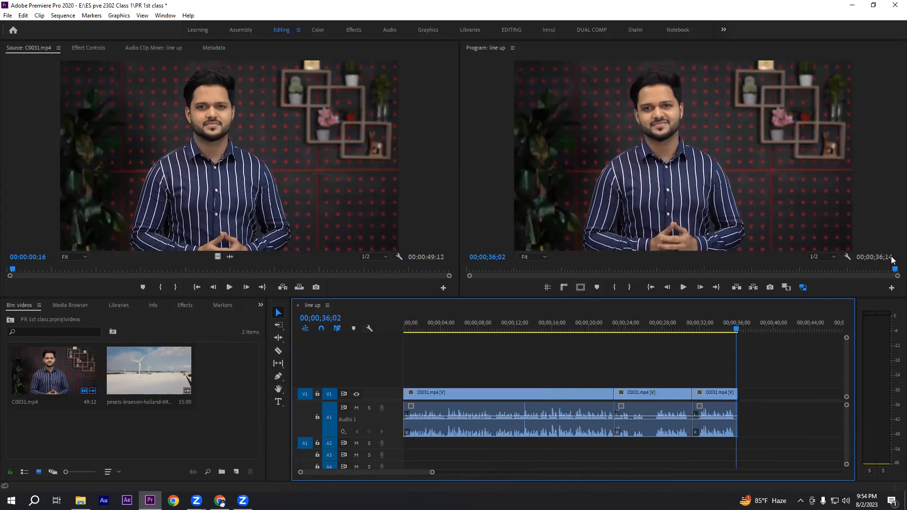
{"action": "left_click_drag", "start_coordinate": [447, 368], "coordinate": [830, 452]}
{"action": "left_click", "coordinate": [779, 383]}
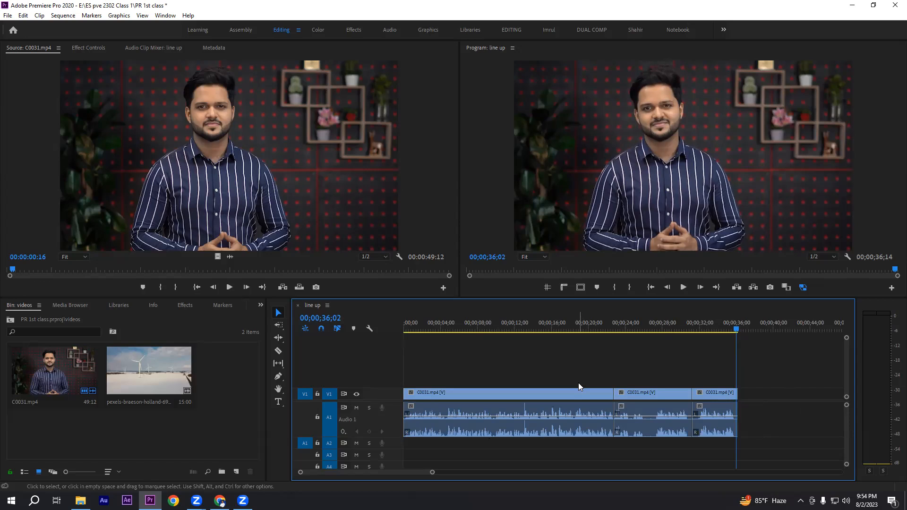
{"action": "left_click", "coordinate": [10, 17]}
{"action": "mouse_move", "coordinate": [25, 290]}
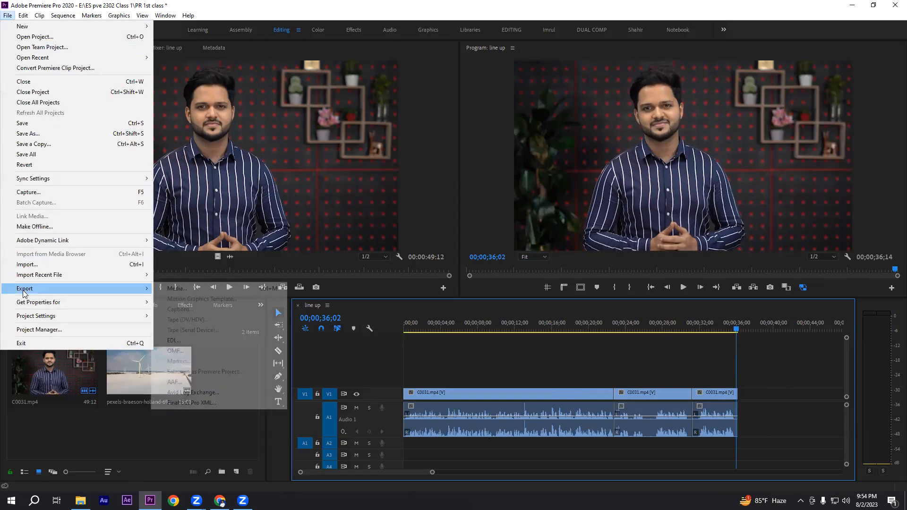
{"action": "left_click", "coordinate": [192, 289]}
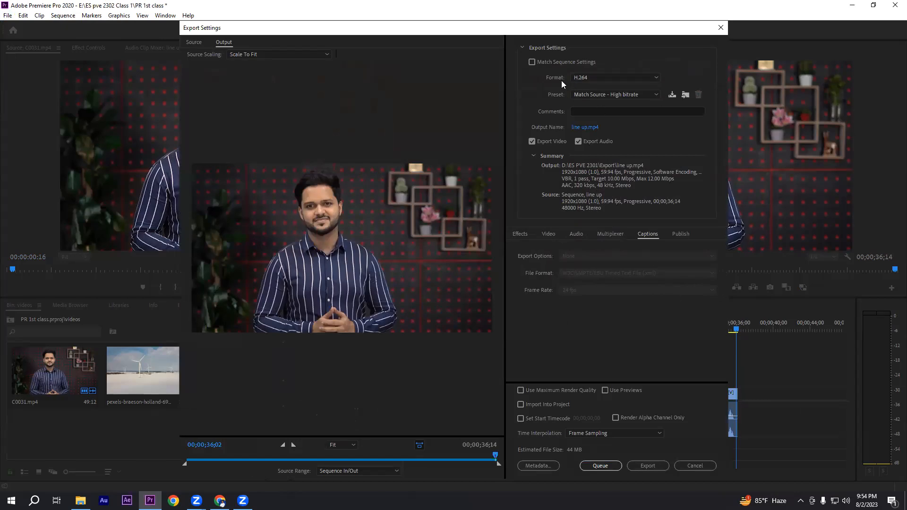
{"action": "left_click", "coordinate": [602, 78]}
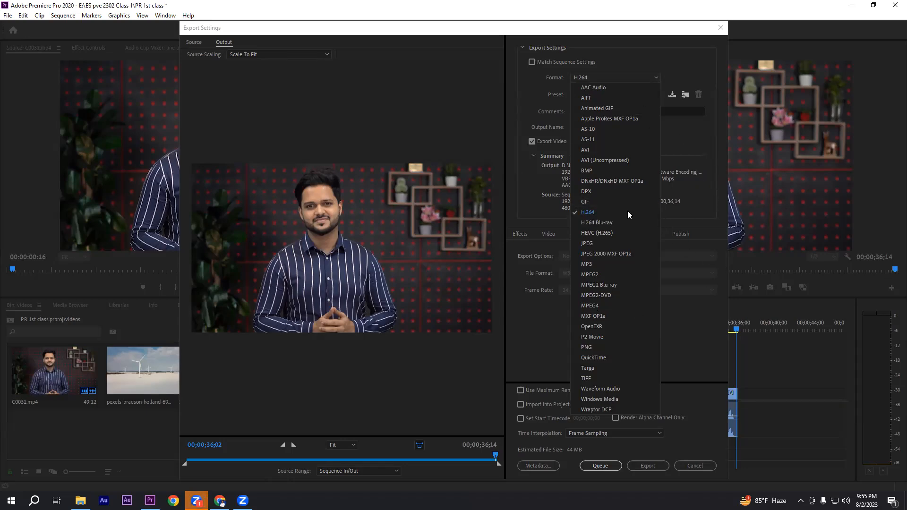
{"action": "left_click", "coordinate": [595, 213]}
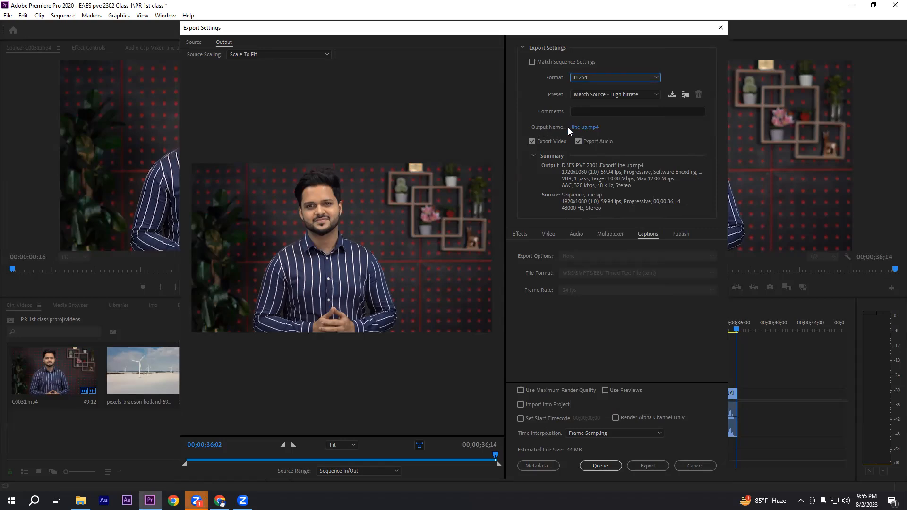
Step: Set the export's output file to test video in the ES pve 2302 Class 1 folder on drive E
{"action": "left_click", "coordinate": [584, 128]}
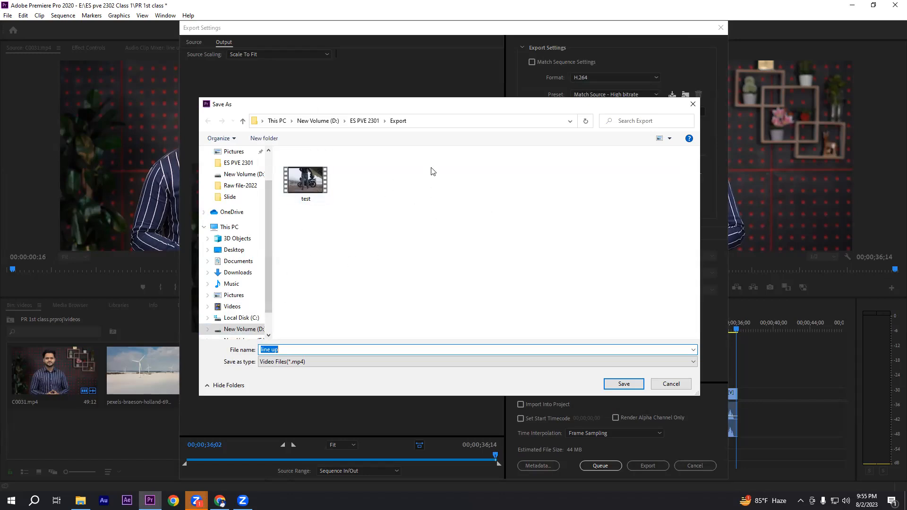
{"action": "left_click", "coordinate": [230, 228]}
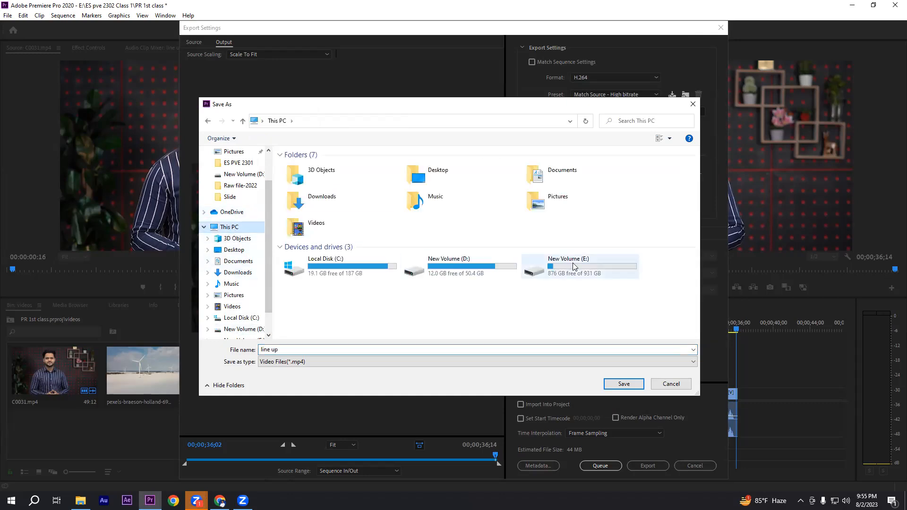
{"action": "double_click", "coordinate": [574, 267]}
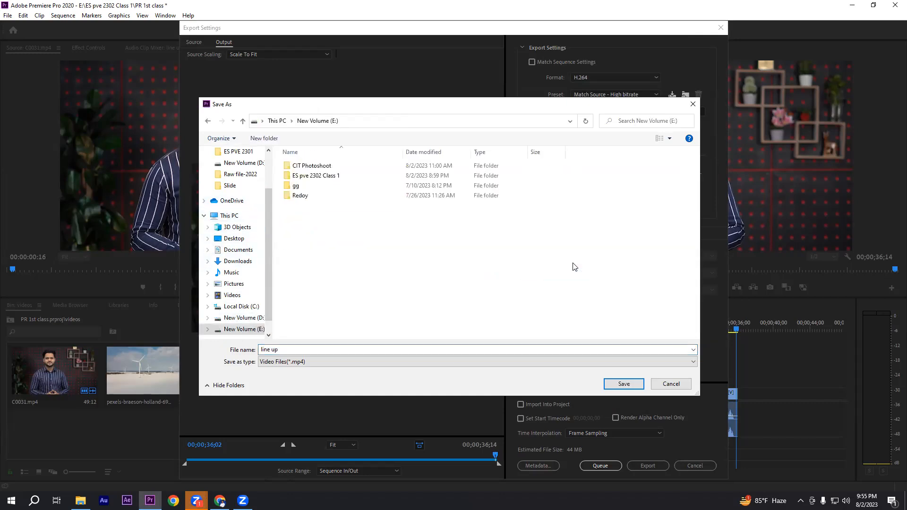
{"action": "double_click", "coordinate": [308, 177]}
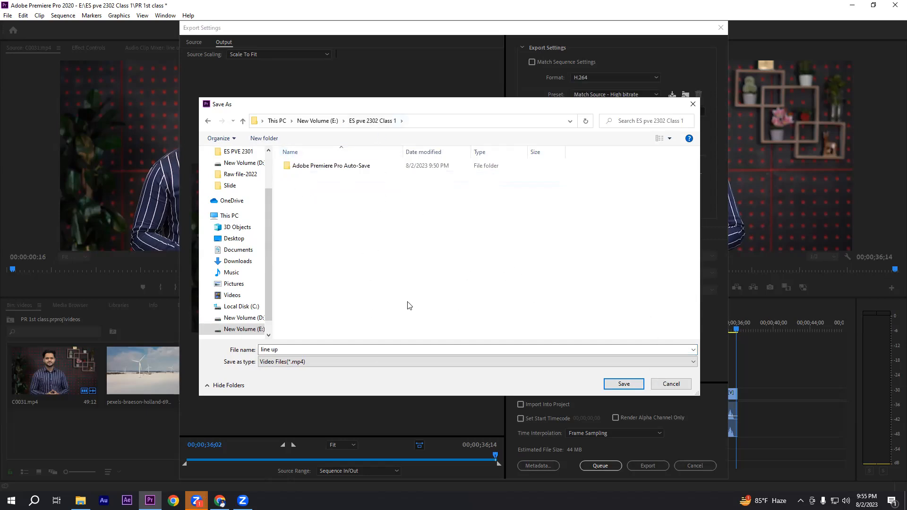
{"action": "left_click_drag", "start_coordinate": [285, 350], "coordinate": [258, 356]}
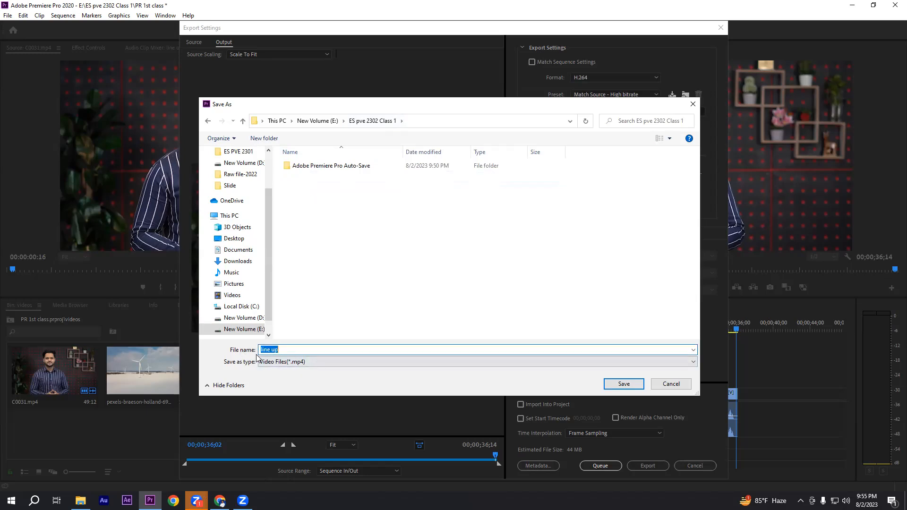
{"action": "type", "text": "test video"}
{"action": "left_click", "coordinate": [624, 384]}
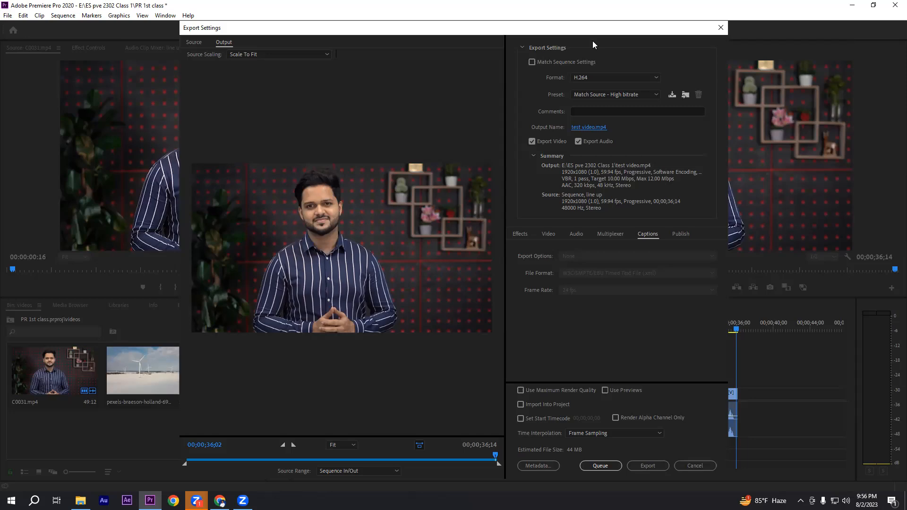
Step: Shrink and reposition the Export Settings window so it fits on screen, and export the sequence
{"action": "left_click_drag", "start_coordinate": [592, 28], "coordinate": [592, 65]}
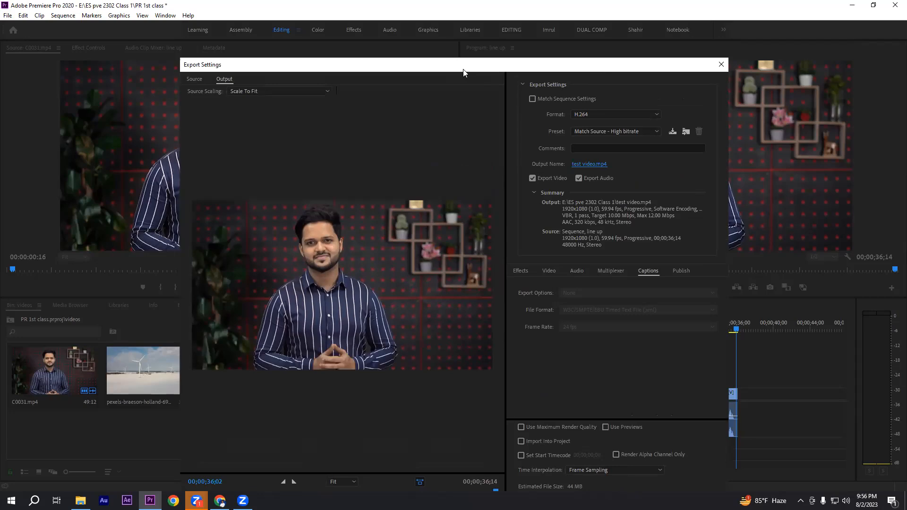
{"action": "left_click_drag", "start_coordinate": [463, 72], "coordinate": [451, 38]}
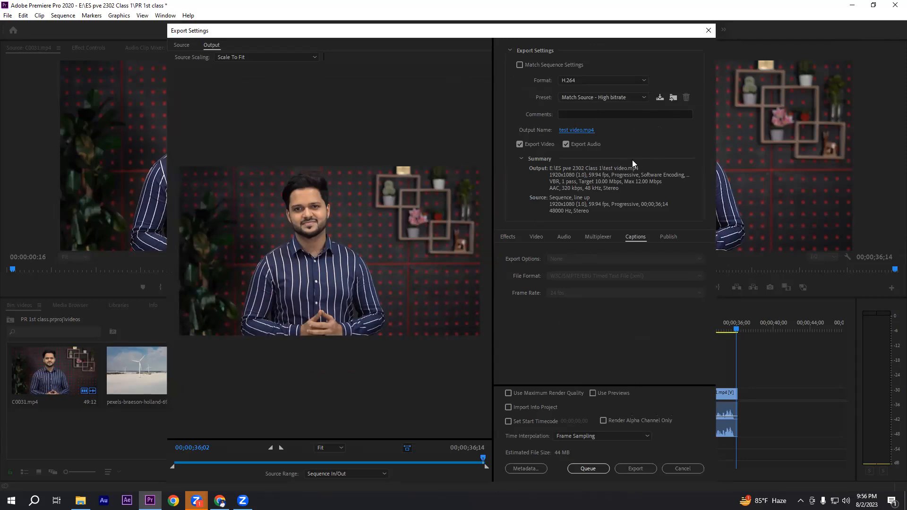
{"action": "left_click_drag", "start_coordinate": [594, 38], "coordinate": [603, 103]}
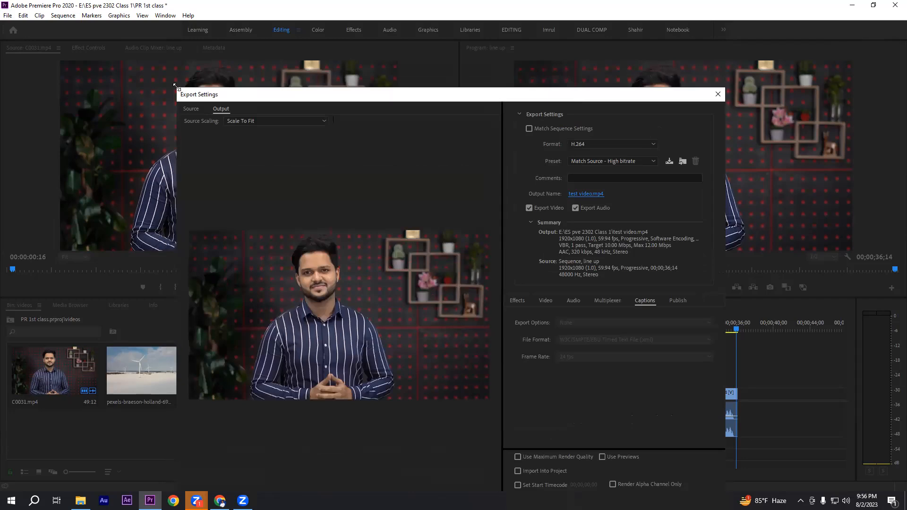
{"action": "left_click_drag", "start_coordinate": [175, 85], "coordinate": [255, 121]}
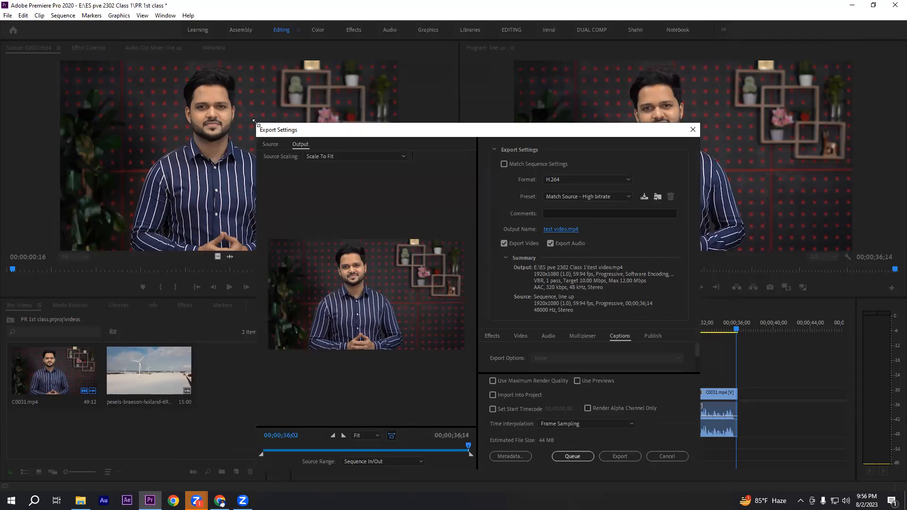
{"action": "left_click_drag", "start_coordinate": [254, 122], "coordinate": [254, 160]}
{"action": "left_click_drag", "start_coordinate": [524, 168], "coordinate": [505, 61]}
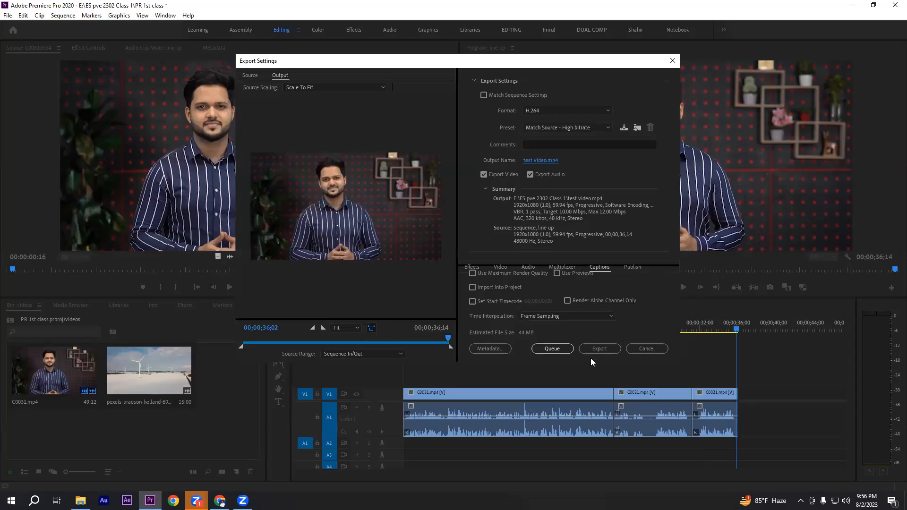
{"action": "left_click", "coordinate": [603, 347]}
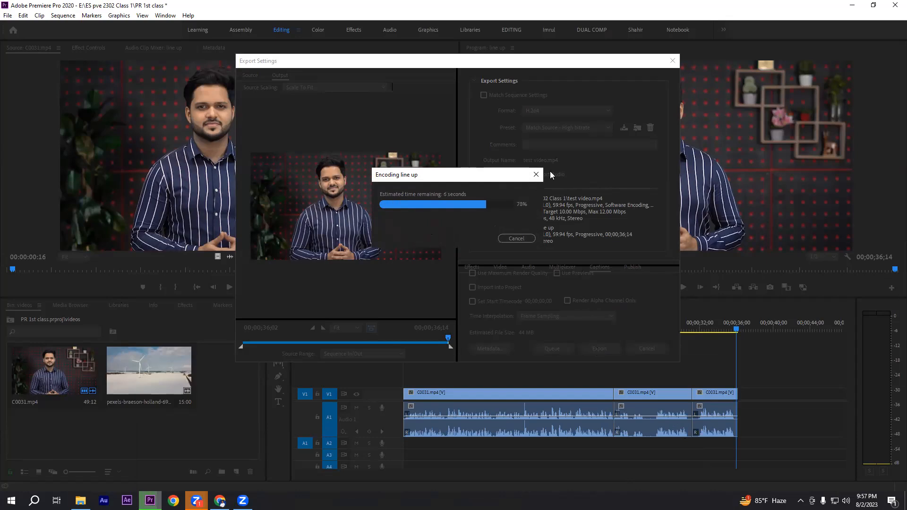
Step: Switch to Chrome, open the citsmp teacher page in a new tab, and return to Premiere Pro
{"action": "left_click", "coordinate": [219, 501]}
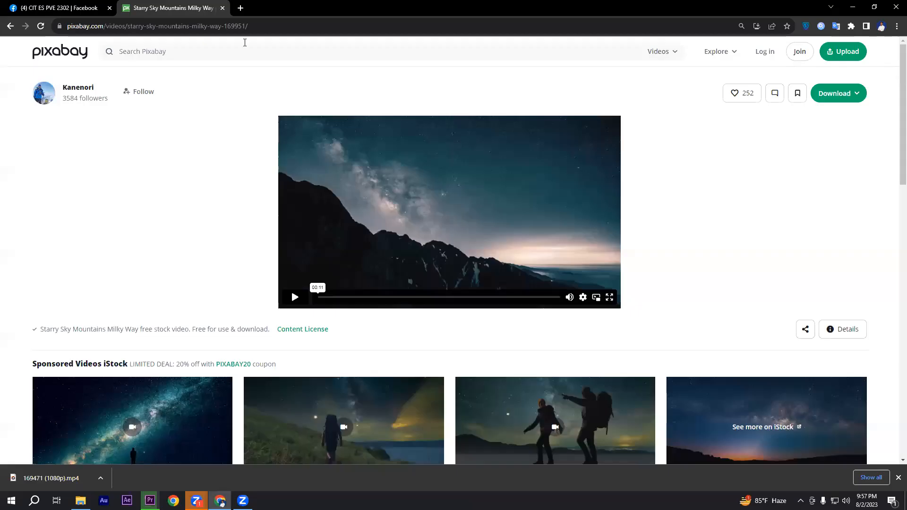
{"action": "key", "text": "ctrl+t"}
{"action": "left_click", "coordinate": [495, 250]}
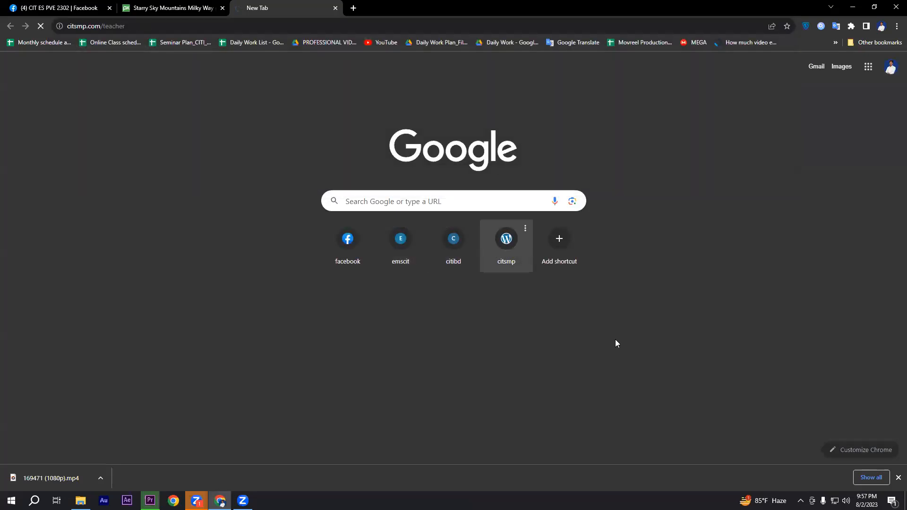
{"action": "left_click", "coordinate": [853, 7]}
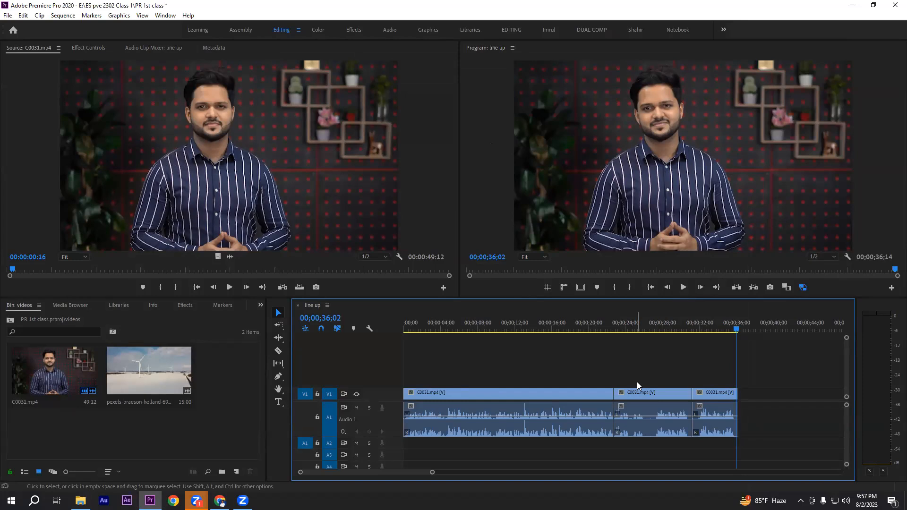
Step: Save the PR 1st class project
{"action": "key", "text": "ctrl+s"}
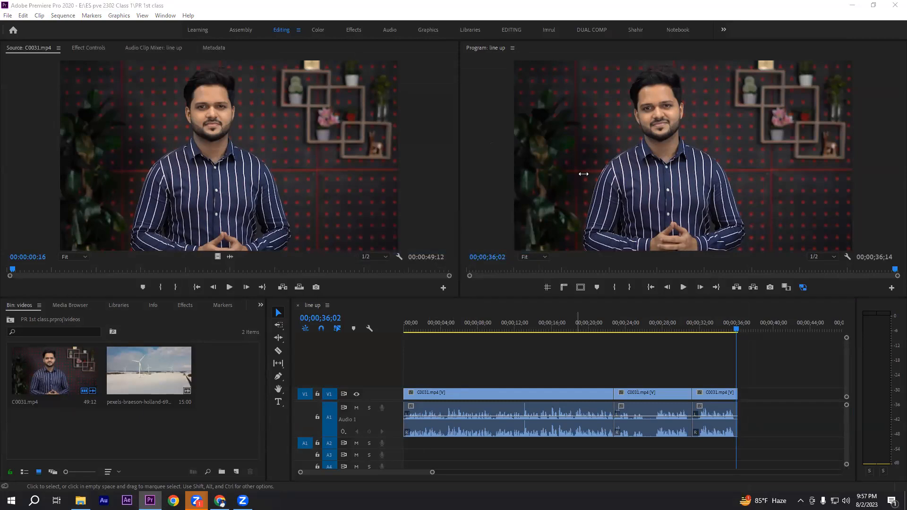
{"action": "left_click", "coordinate": [8, 16]}
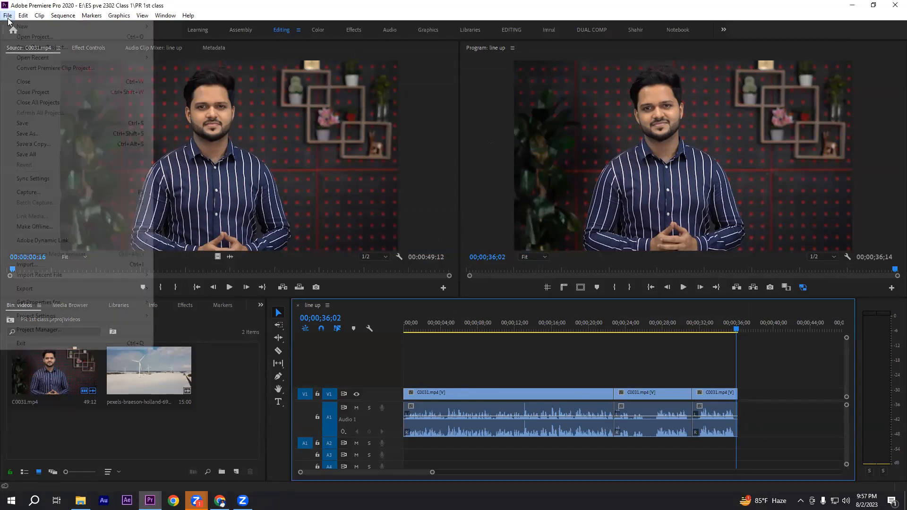
{"action": "left_click", "coordinate": [24, 125]}
{"action": "left_click_drag", "start_coordinate": [445, 358], "coordinate": [776, 425]}
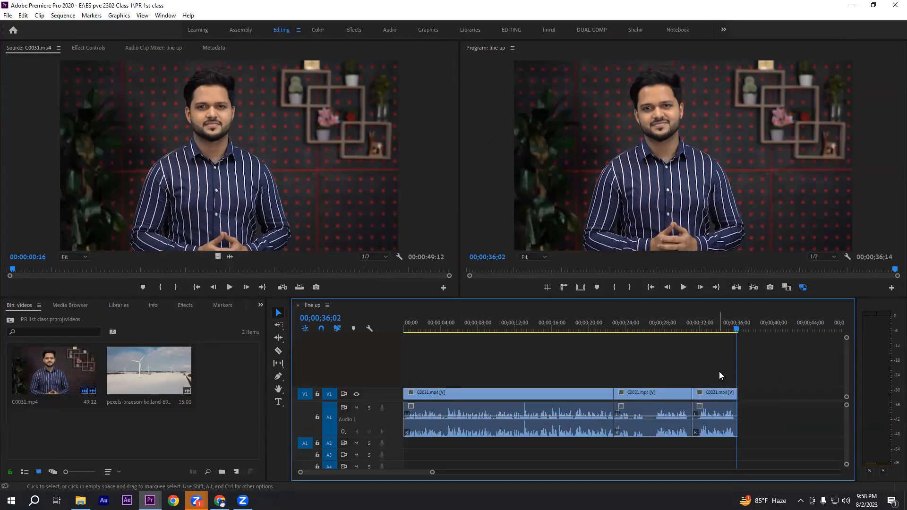
{"action": "key", "text": "ctrl+s"}
{"action": "left_click", "coordinate": [8, 15]}
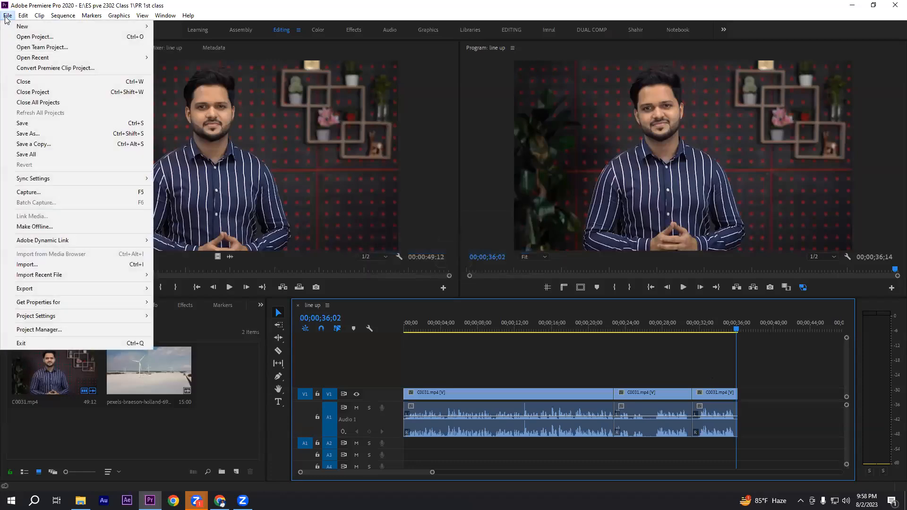
{"action": "left_click", "coordinate": [19, 124]}
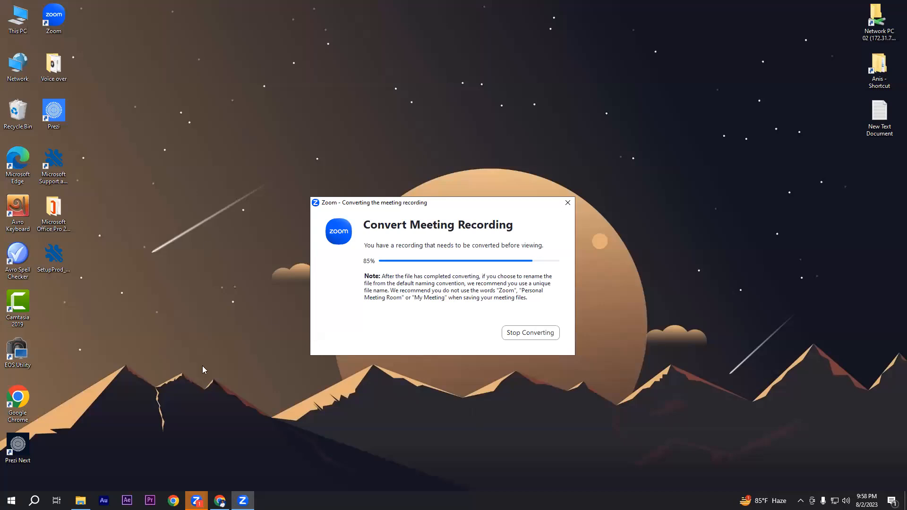
Step: Switch to File Explorer and locate the exported test video file in the ES pve 2302 Class 1 folder on drive E
{"action": "left_click", "coordinate": [80, 501]}
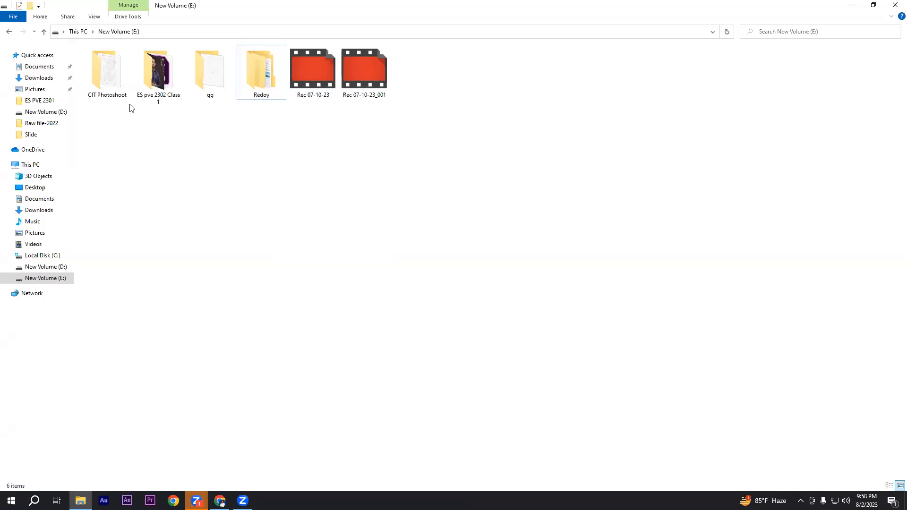
{"action": "double_click", "coordinate": [158, 75]}
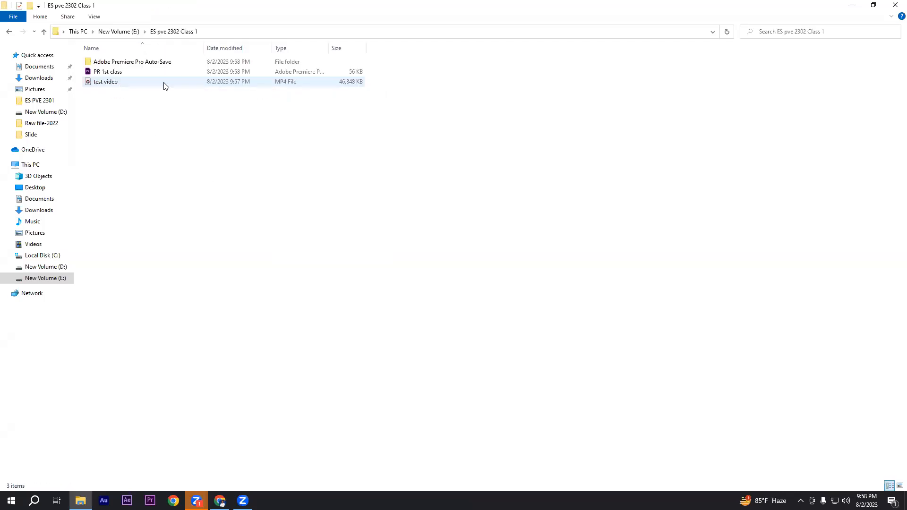
{"action": "left_click", "coordinate": [104, 84]}
{"action": "left_click_drag", "start_coordinate": [270, 226], "coordinate": [376, 347]}
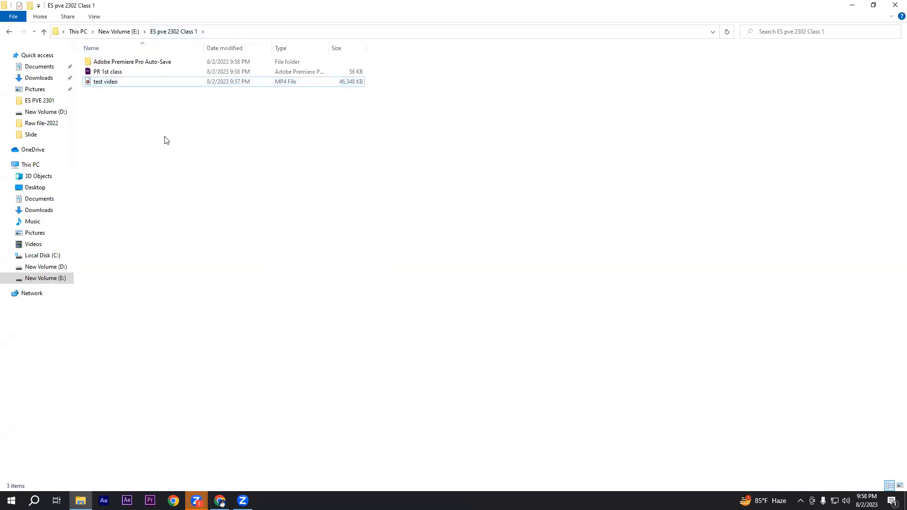
{"action": "left_click", "coordinate": [112, 84]}
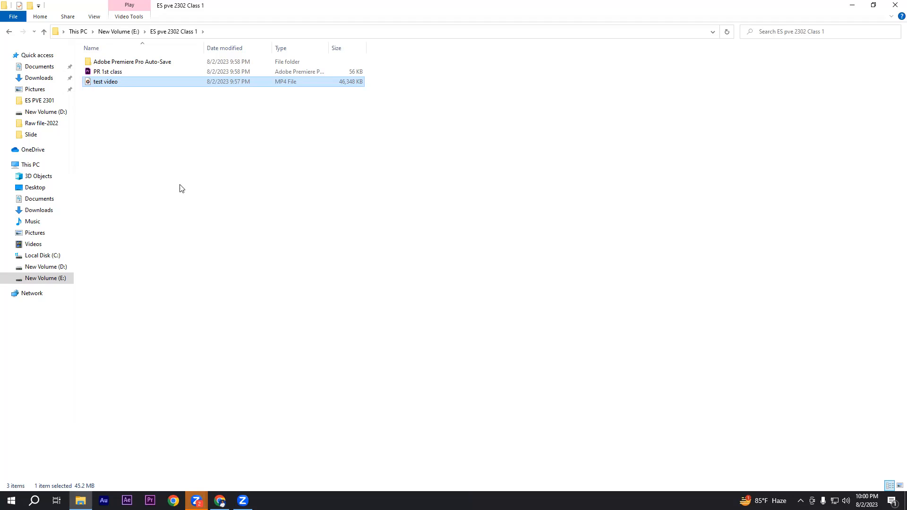
{"action": "left_click", "coordinate": [852, 6]}
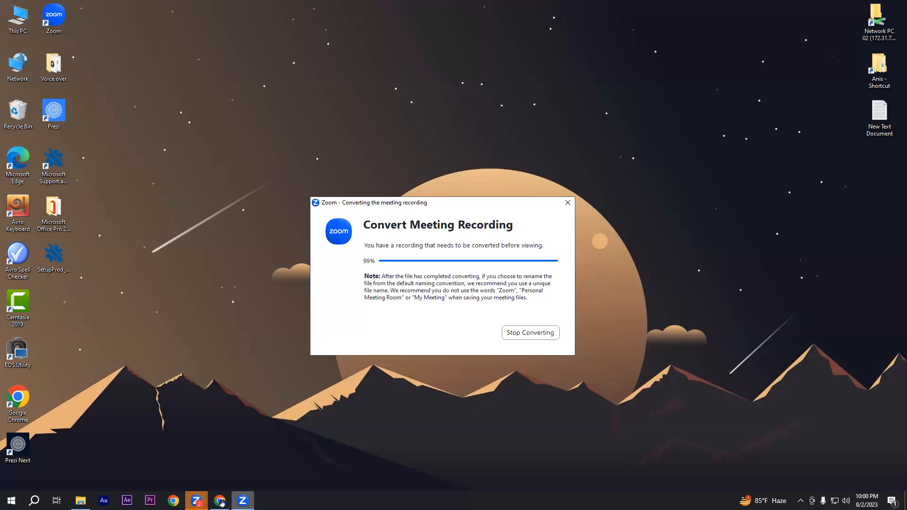
Step: Switch back to Chrome and open the Creative IT Institute teacher dashboard
{"action": "left_click", "coordinate": [221, 502]}
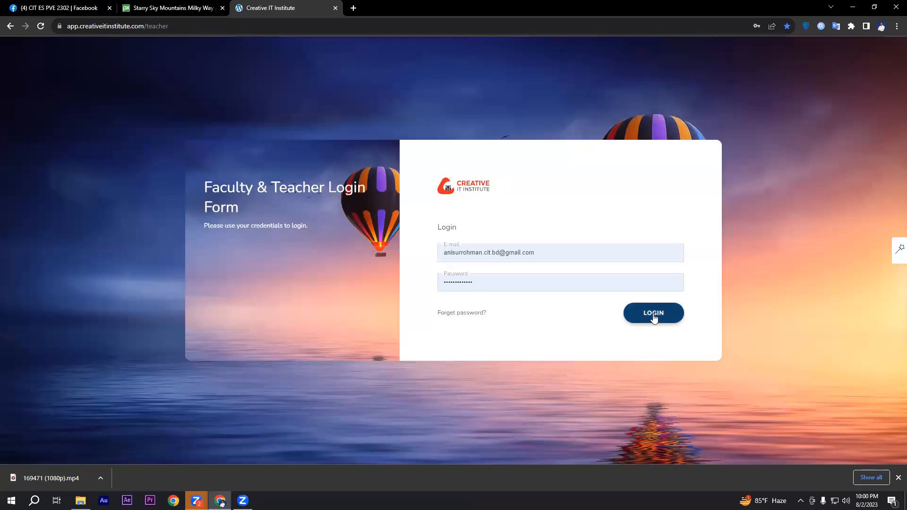
{"action": "left_click", "coordinate": [653, 318]}
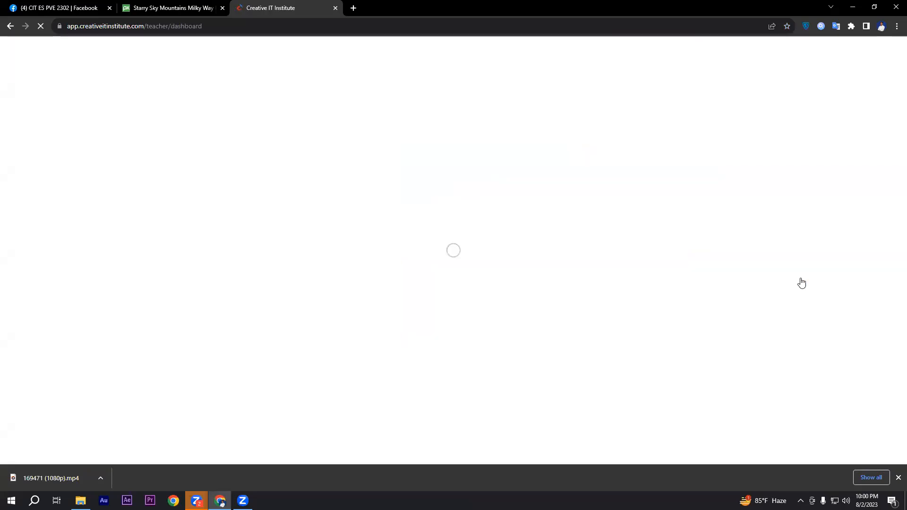
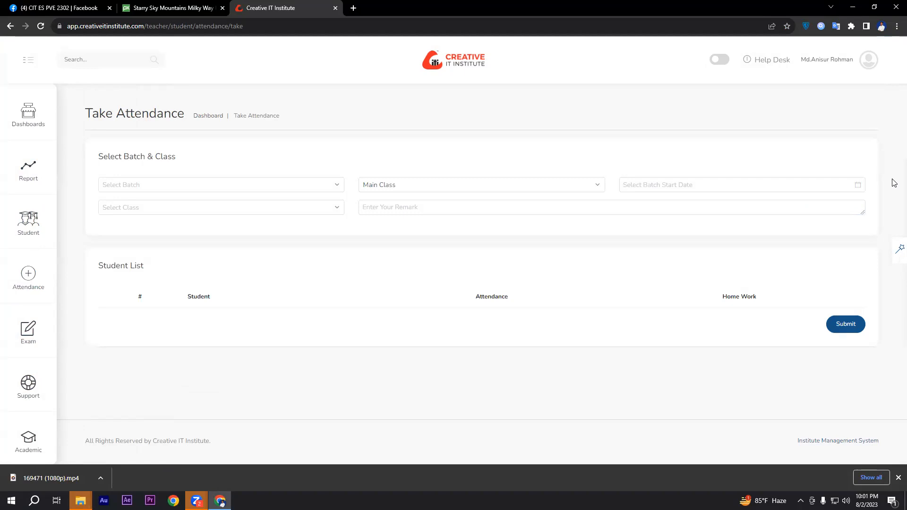
Step: Load the student list for batch ES PVE 2302, main class, with batch start date 2023-08-02
{"action": "left_click", "coordinate": [257, 185]}
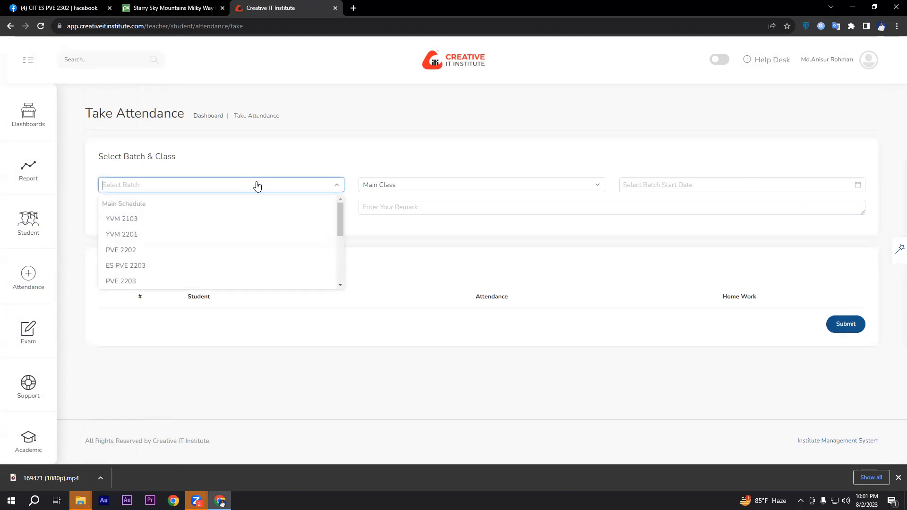
{"action": "scroll", "coordinate": [197, 235], "scroll_direction": "down", "scroll_amount": 5}
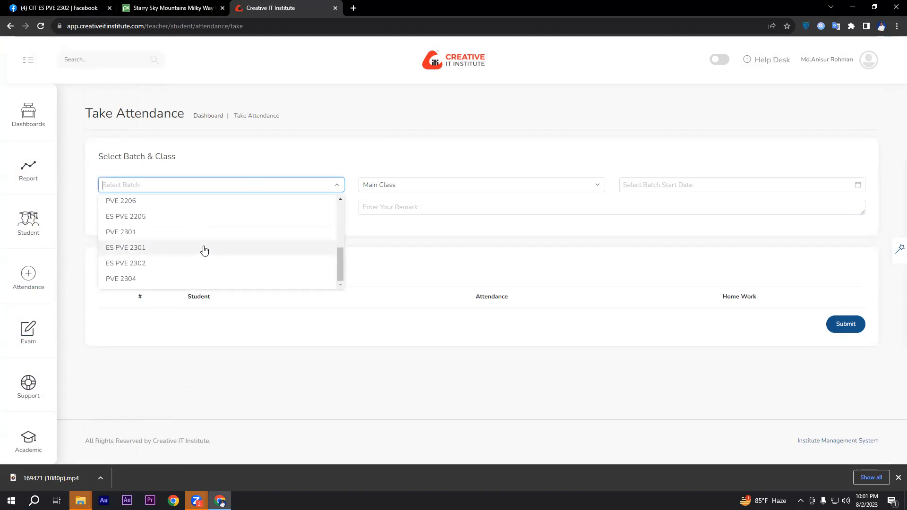
{"action": "left_click", "coordinate": [129, 263]}
{"action": "left_click", "coordinate": [715, 185]}
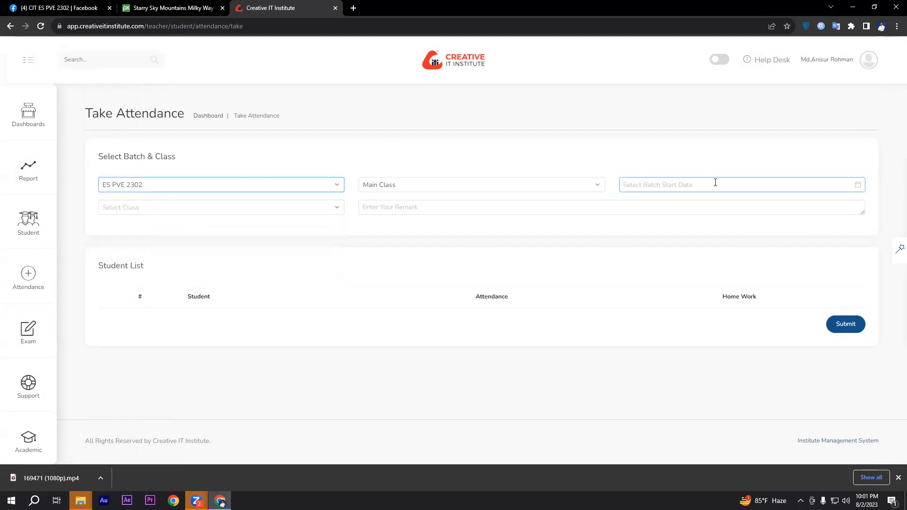
{"action": "left_click", "coordinate": [662, 245]}
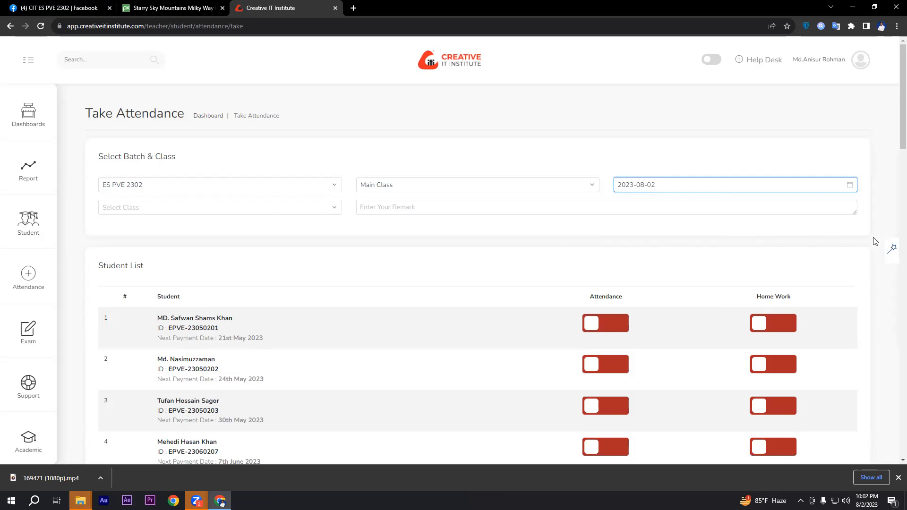
{"action": "scroll", "coordinate": [875, 241], "scroll_direction": "down", "scroll_amount": 1}
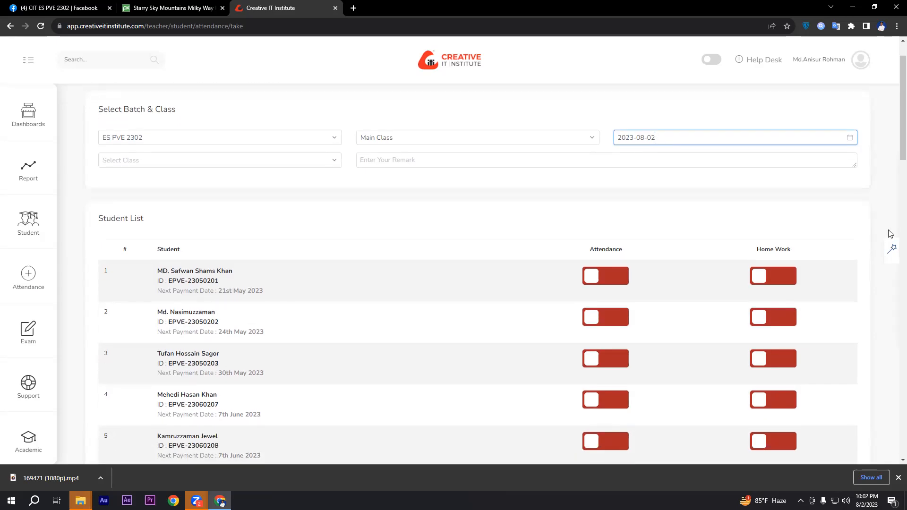
{"action": "left_click", "coordinate": [424, 400]}
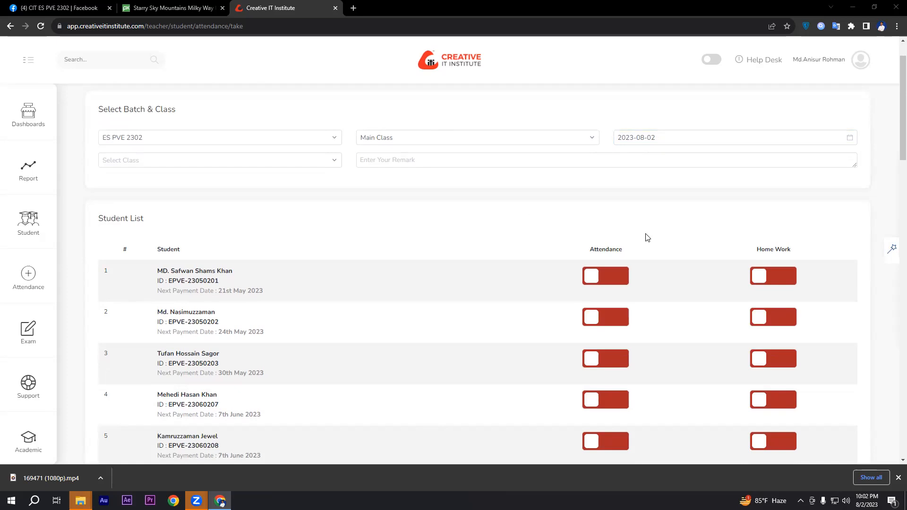
Step: Turn on attendance and home work for the students in rows 1 and 2
{"action": "left_click", "coordinate": [623, 276]}
{"action": "left_click", "coordinate": [767, 278]}
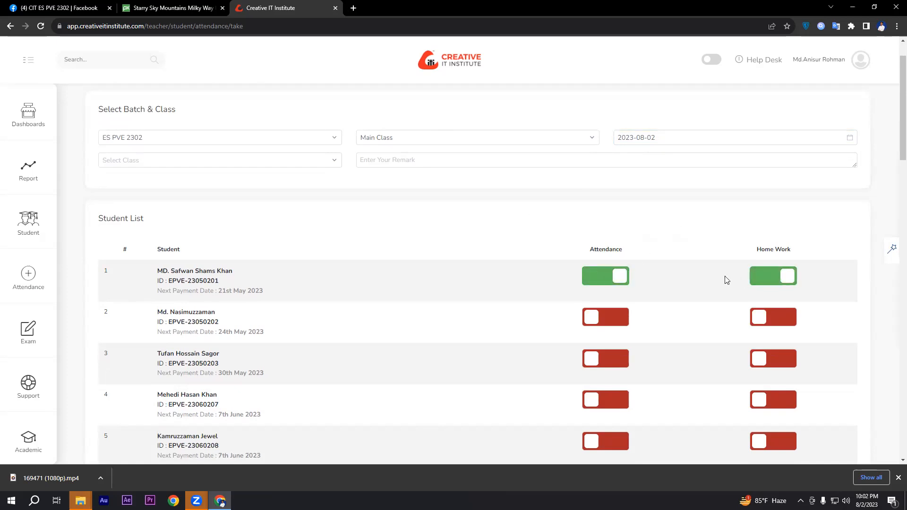
{"action": "scroll", "coordinate": [728, 279], "scroll_direction": "down", "scroll_amount": 1}
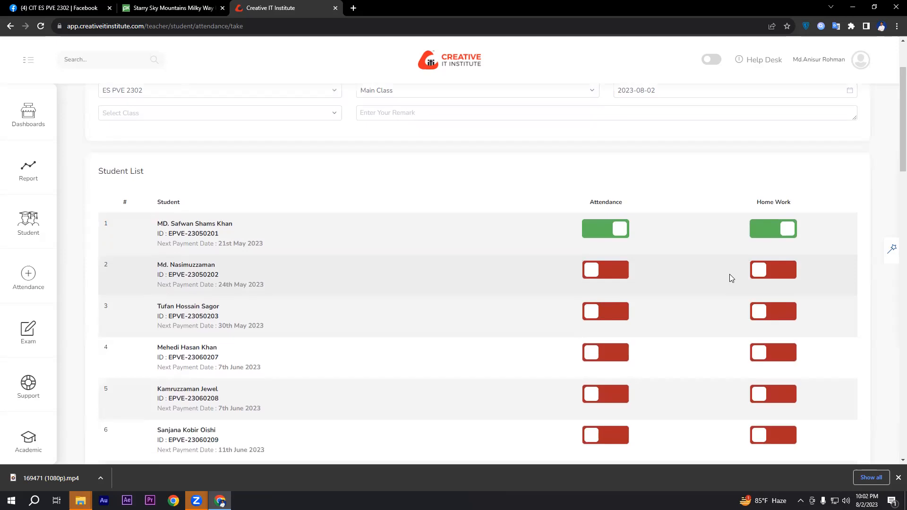
{"action": "left_click", "coordinate": [627, 278]}
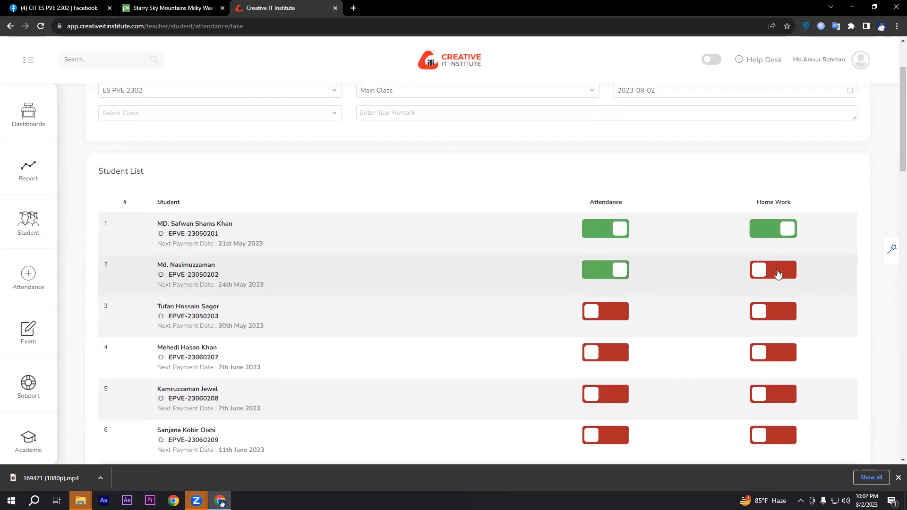
{"action": "left_click", "coordinate": [778, 273]}
Step: Turn on attendance and home work for the students in rows 4 and 5
{"action": "scroll", "coordinate": [670, 274], "scroll_direction": "down", "scroll_amount": 1}
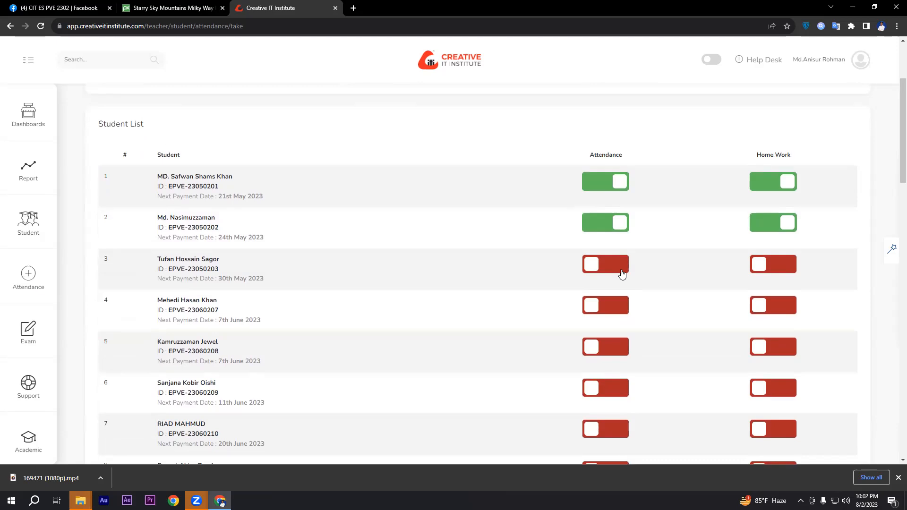
{"action": "left_click", "coordinate": [619, 312]}
{"action": "left_click", "coordinate": [740, 301]}
{"action": "scroll", "coordinate": [710, 289], "scroll_direction": "down", "scroll_amount": 1}
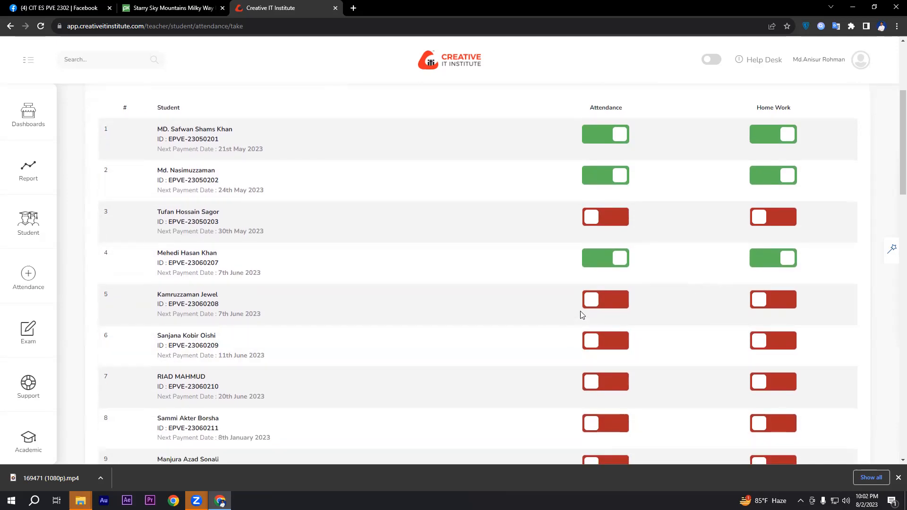
{"action": "left_click", "coordinate": [603, 304]}
{"action": "left_click", "coordinate": [785, 304]}
Step: Turn on attendance and home work for the students in rows 6 and 7
{"action": "scroll", "coordinate": [703, 296], "scroll_direction": "down", "scroll_amount": 1}
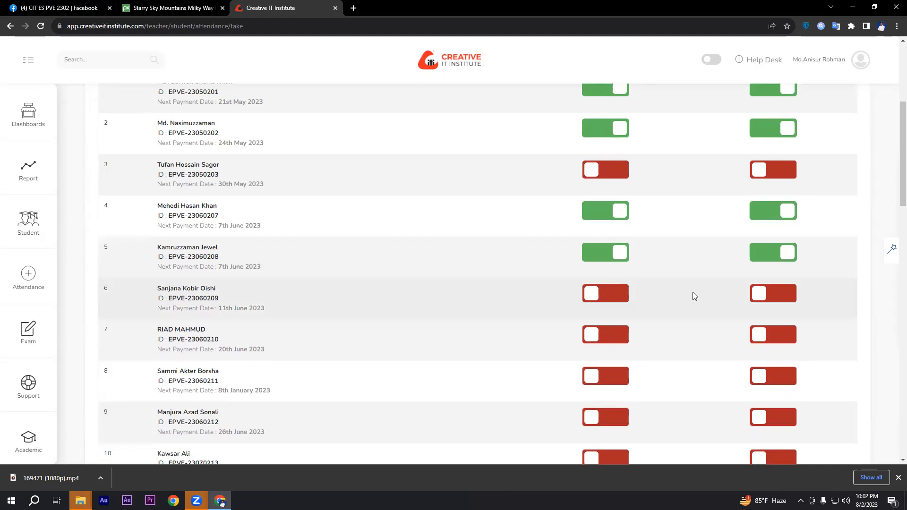
{"action": "left_click", "coordinate": [607, 302]}
{"action": "left_click", "coordinate": [774, 295]}
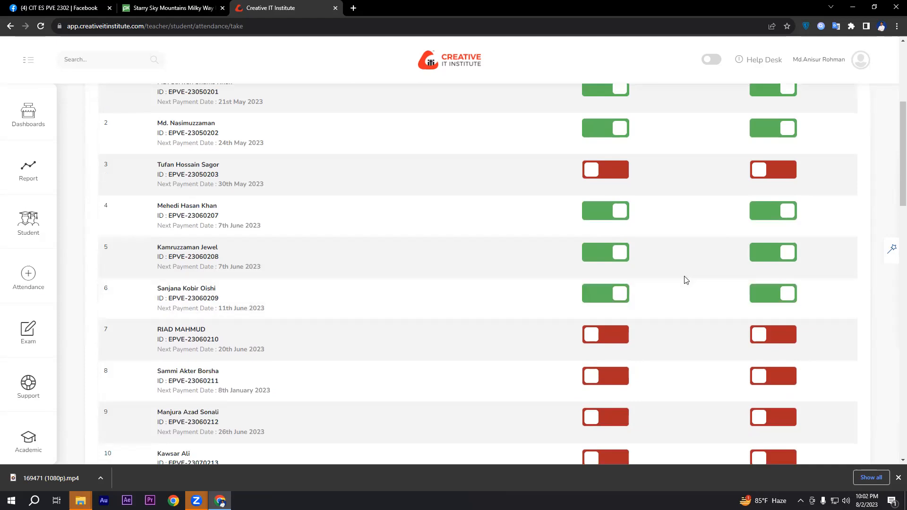
{"action": "scroll", "coordinate": [685, 280], "scroll_direction": "down", "scroll_amount": 1}
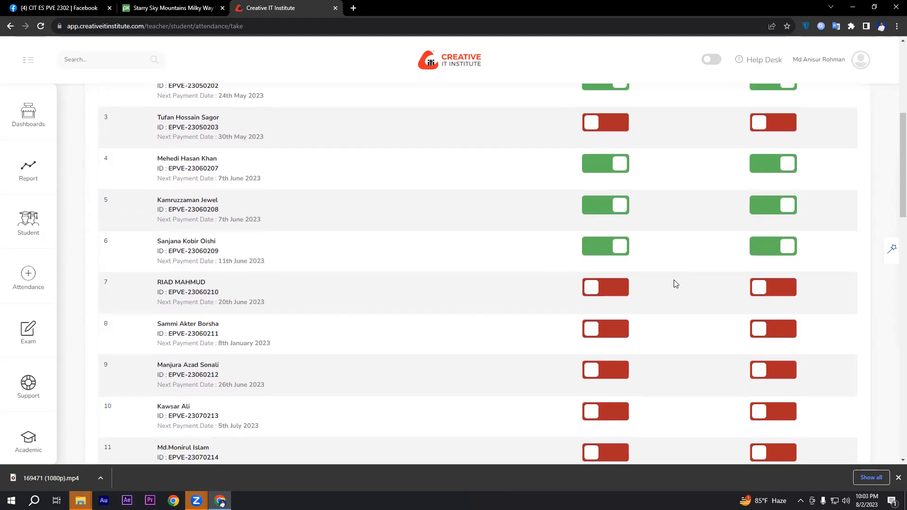
{"action": "left_click", "coordinate": [608, 292]}
{"action": "left_click", "coordinate": [774, 289]}
Step: Turn on attendance and home work for the students in rows 8 and 9
{"action": "scroll", "coordinate": [679, 274], "scroll_direction": "down", "scroll_amount": 1}
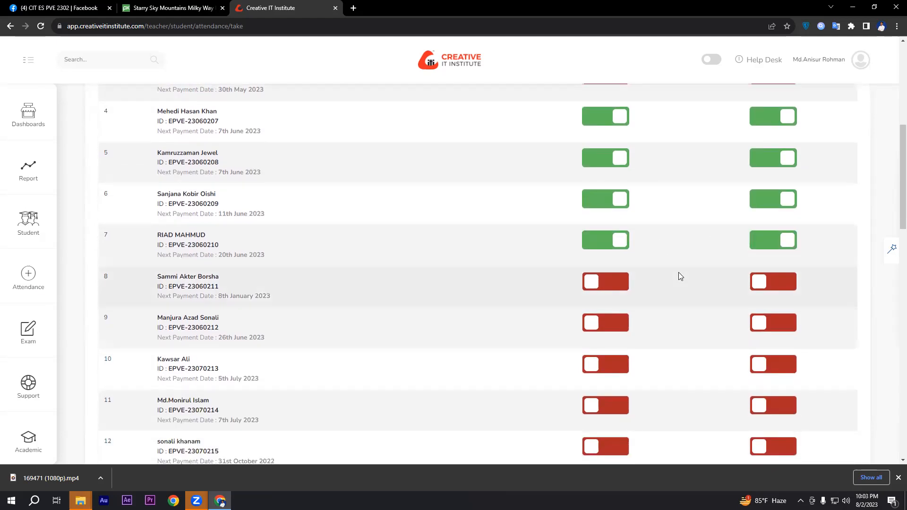
{"action": "left_click", "coordinate": [612, 286]}
{"action": "left_click", "coordinate": [775, 282]}
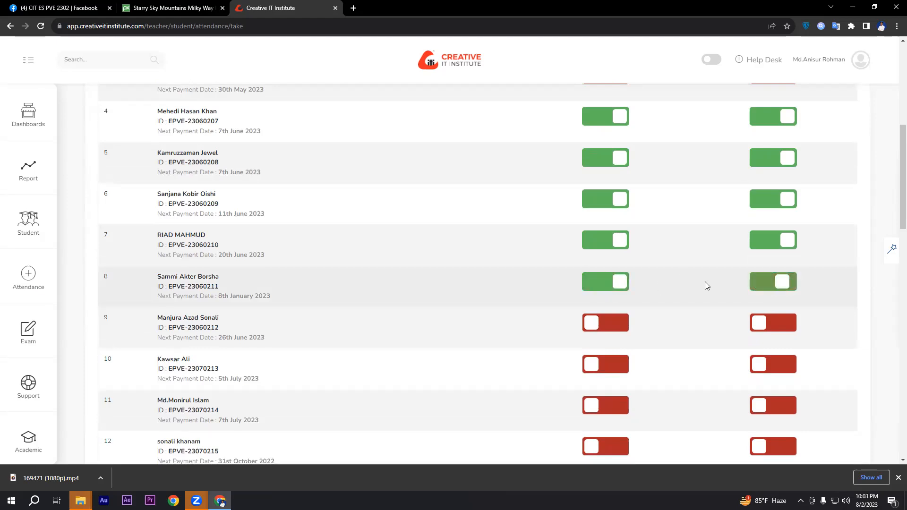
{"action": "scroll", "coordinate": [704, 281], "scroll_direction": "down", "scroll_amount": 1}
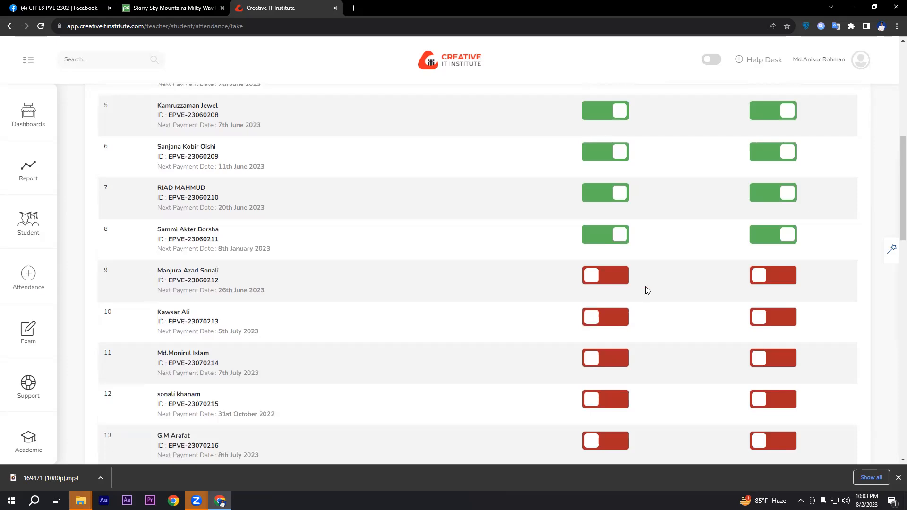
{"action": "left_click", "coordinate": [605, 283]}
Step: Turn on attendance and home work for the students in rows 11, 12 and 13
{"action": "scroll", "coordinate": [699, 283], "scroll_direction": "down", "scroll_amount": 1}
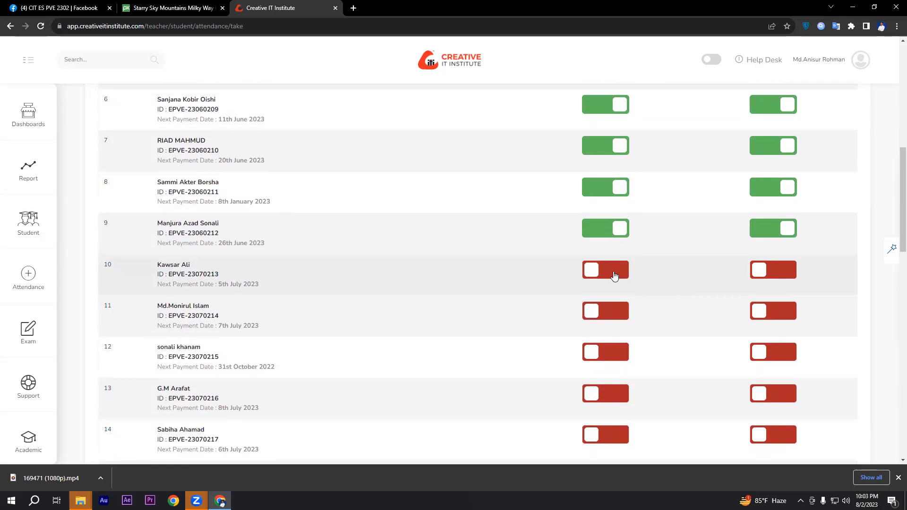
{"action": "scroll", "coordinate": [655, 276], "scroll_direction": "down", "scroll_amount": 1}
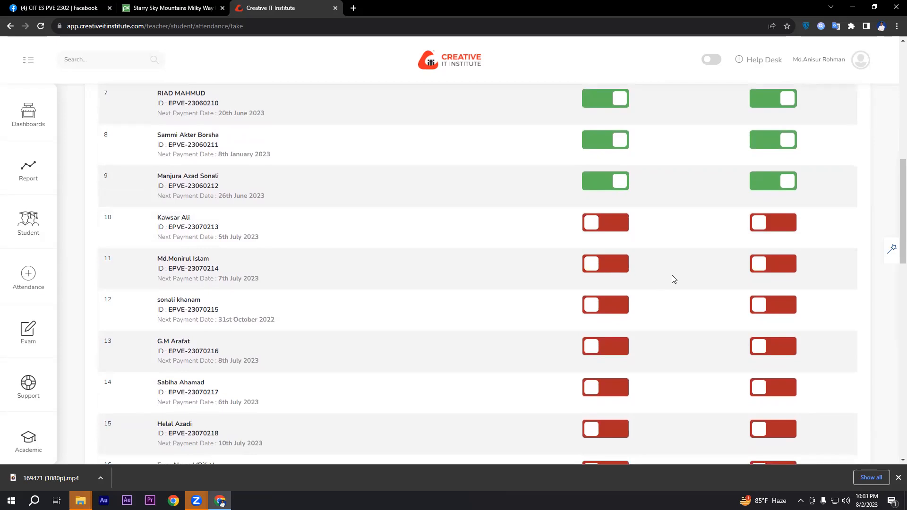
{"action": "scroll", "coordinate": [665, 282], "scroll_direction": "down", "scroll_amount": 1}
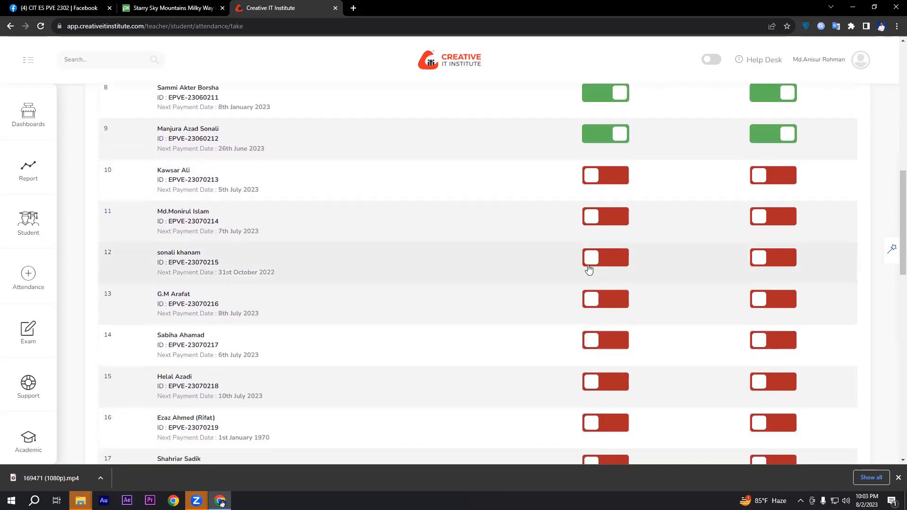
{"action": "left_click", "coordinate": [599, 219]}
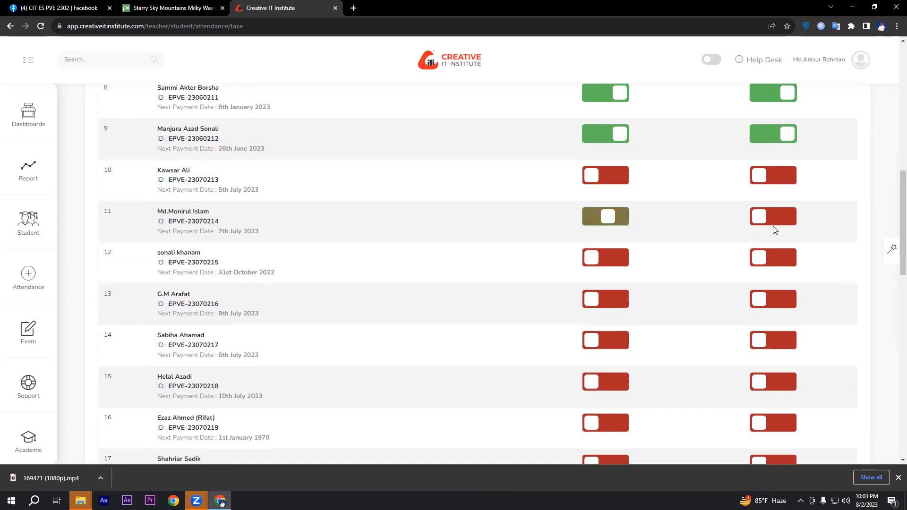
{"action": "left_click", "coordinate": [774, 223]}
{"action": "left_click", "coordinate": [612, 265]}
{"action": "left_click", "coordinate": [754, 257]}
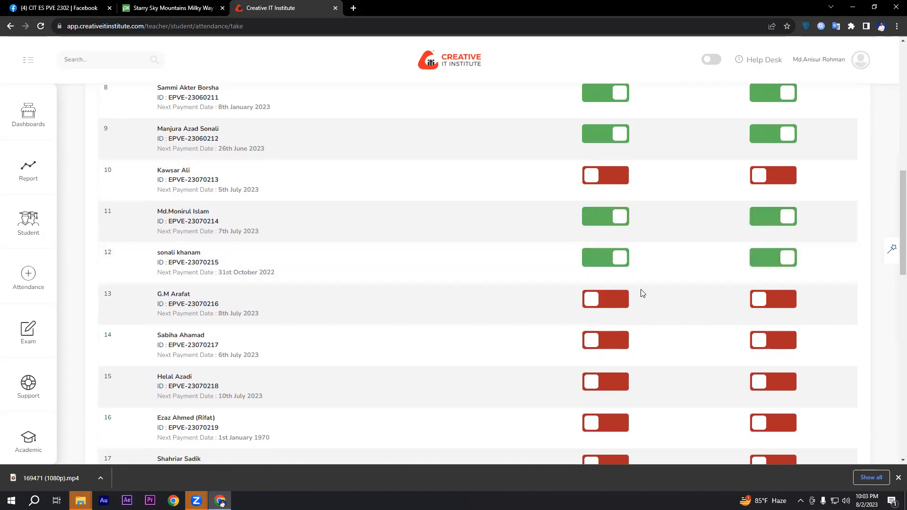
{"action": "left_click", "coordinate": [616, 300]}
{"action": "left_click", "coordinate": [770, 301]}
Step: Turn on attendance and home work for the students in rows 15 and 16
{"action": "scroll", "coordinate": [681, 279], "scroll_direction": "down", "scroll_amount": 2}
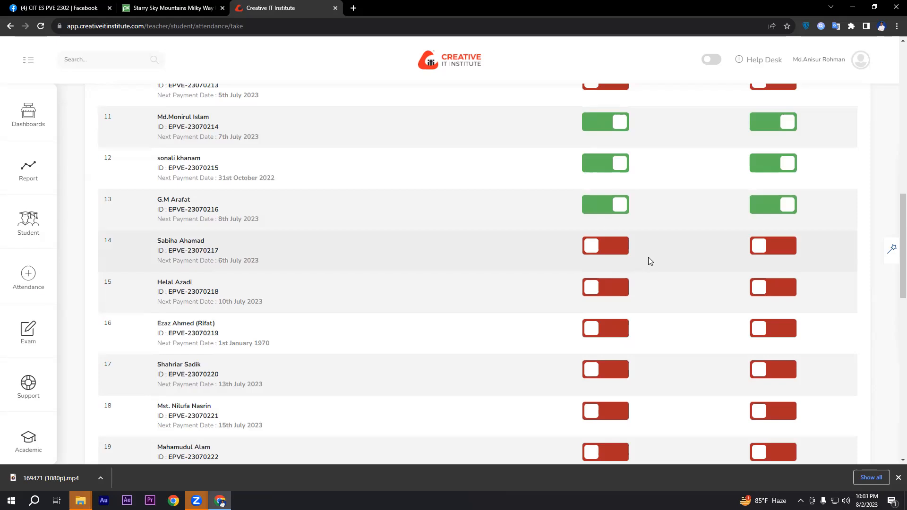
{"action": "left_click", "coordinate": [606, 288]}
{"action": "left_click", "coordinate": [774, 289]}
{"action": "scroll", "coordinate": [675, 284], "scroll_direction": "down", "scroll_amount": 1}
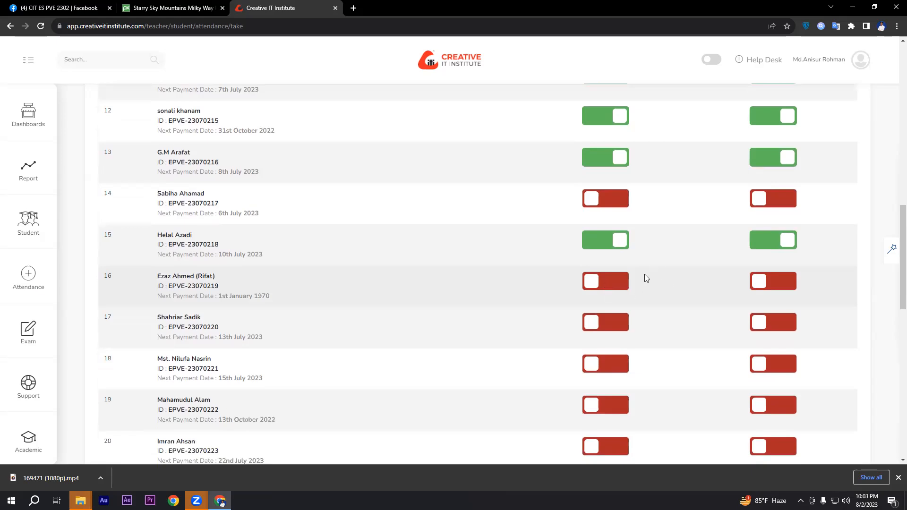
{"action": "left_click", "coordinate": [615, 282]}
{"action": "left_click", "coordinate": [761, 282]}
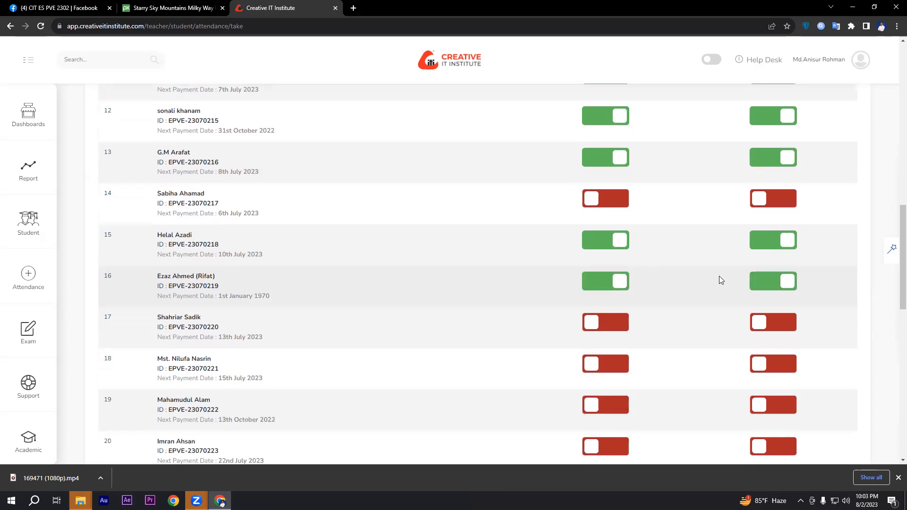
Step: Turn on attendance and home work for the student in row 17 and the skipped student in row 14
{"action": "scroll", "coordinate": [687, 281], "scroll_direction": "down", "scroll_amount": 1}
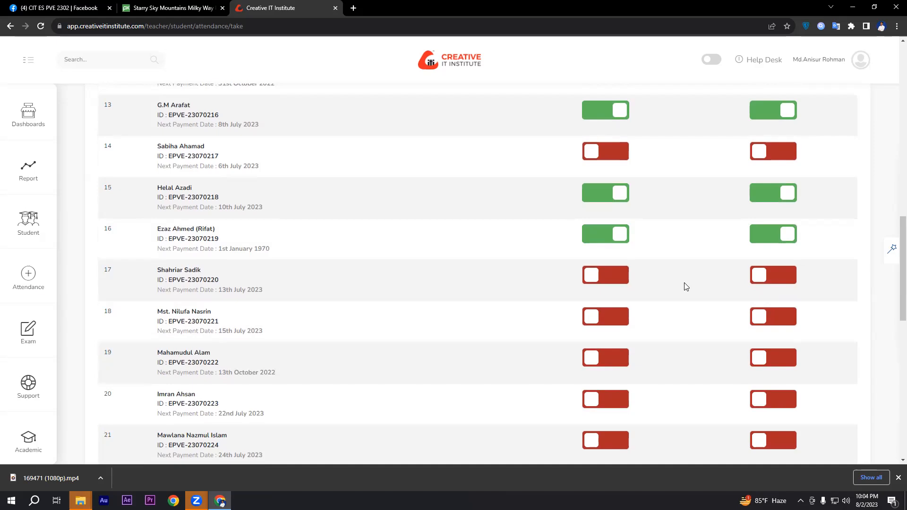
{"action": "left_click", "coordinate": [600, 283]}
{"action": "left_click", "coordinate": [764, 282]}
{"action": "scroll", "coordinate": [688, 288], "scroll_direction": "up", "scroll_amount": 2}
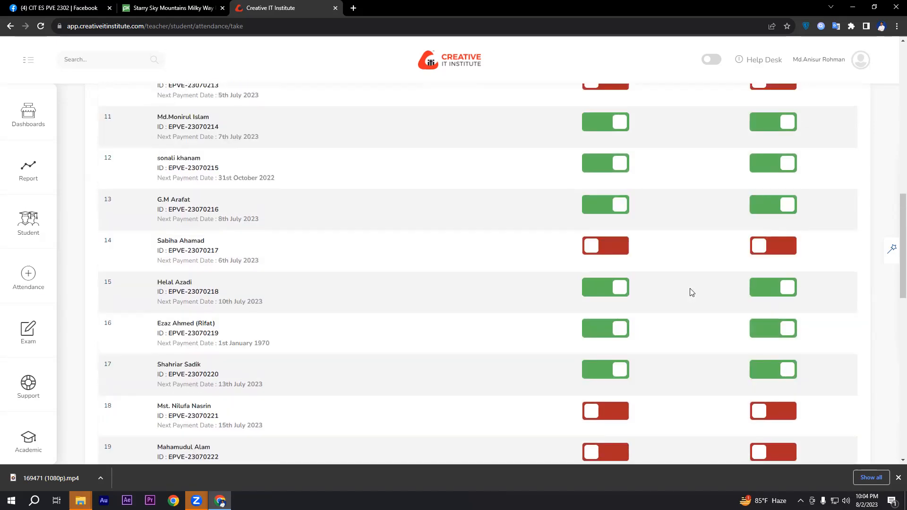
{"action": "left_click", "coordinate": [611, 246]}
{"action": "left_click", "coordinate": [763, 246]}
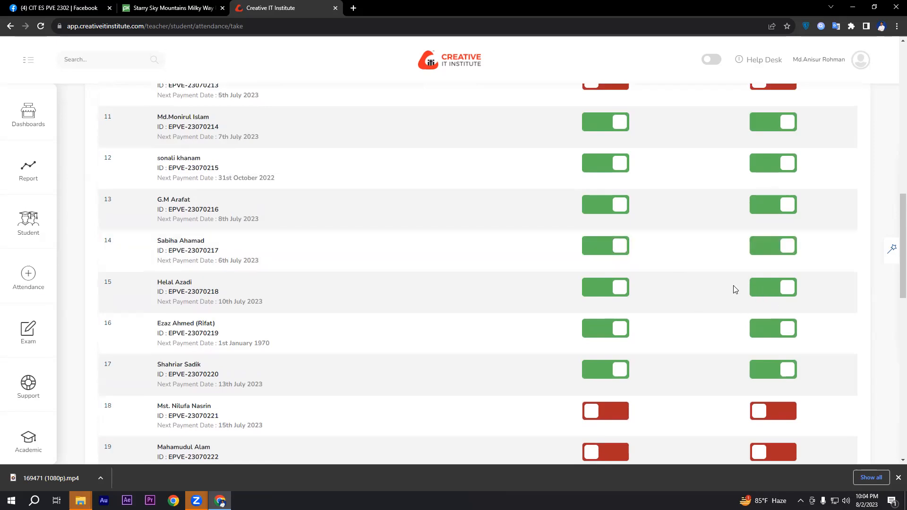
Step: Turn on attendance and home work for the student in row 18
{"action": "scroll", "coordinate": [727, 287], "scroll_direction": "down", "scroll_amount": 1}
{"action": "scroll", "coordinate": [727, 288], "scroll_direction": "down", "scroll_amount": 2}
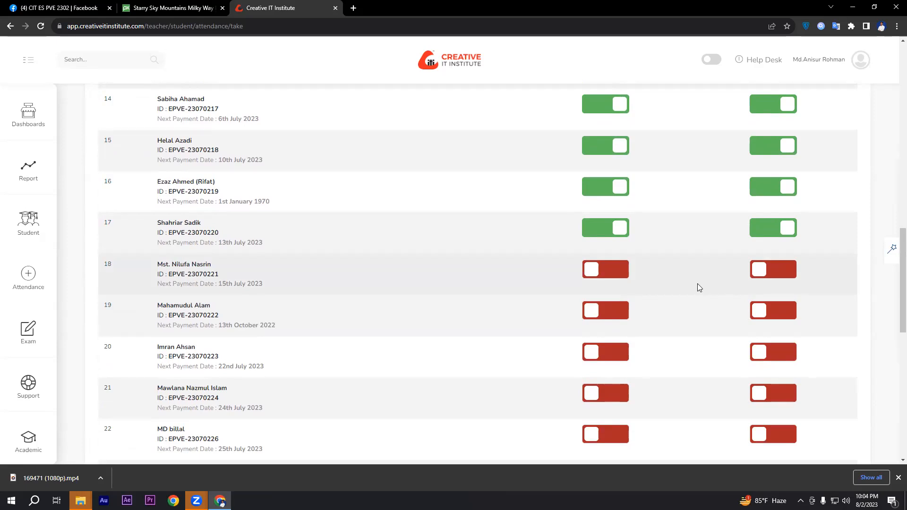
{"action": "left_click", "coordinate": [603, 268]}
{"action": "left_click", "coordinate": [778, 269]}
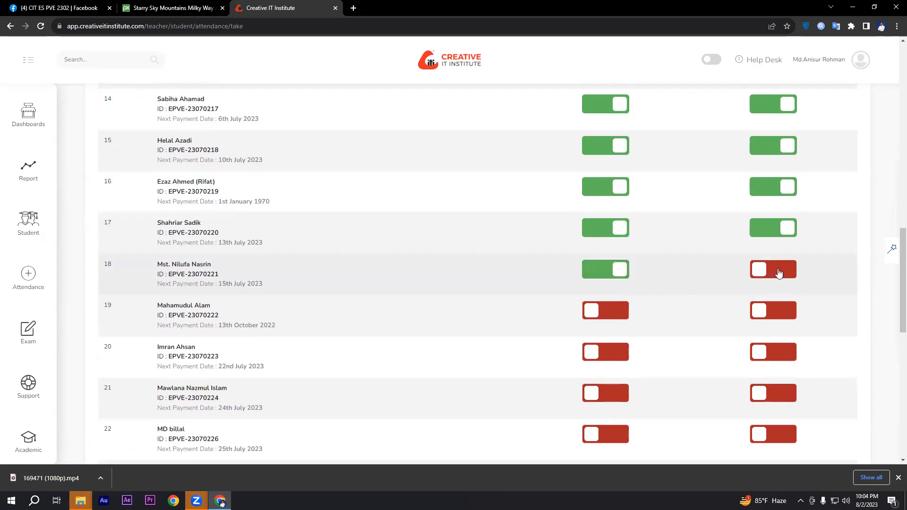
Step: Turn on attendance and home work for the students in rows 19, 20 and 21
{"action": "scroll", "coordinate": [691, 265], "scroll_direction": "down", "scroll_amount": 1}
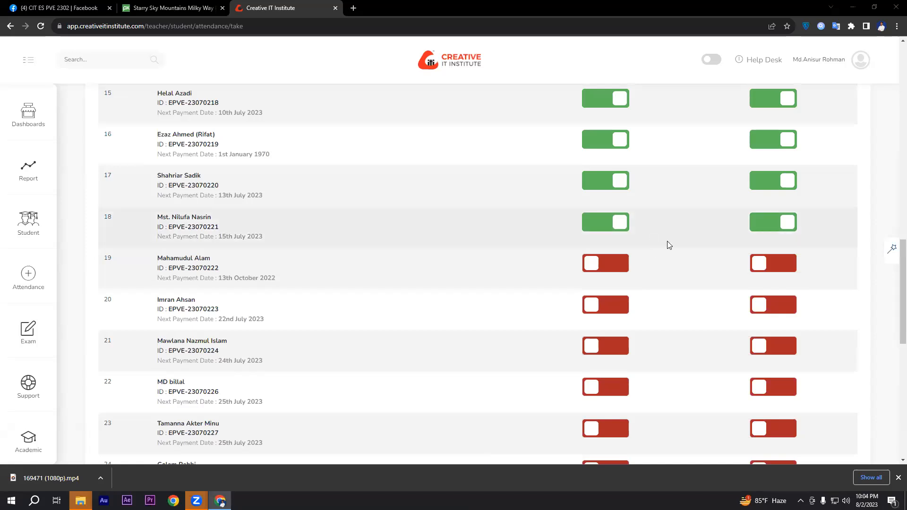
{"action": "left_click", "coordinate": [605, 264]}
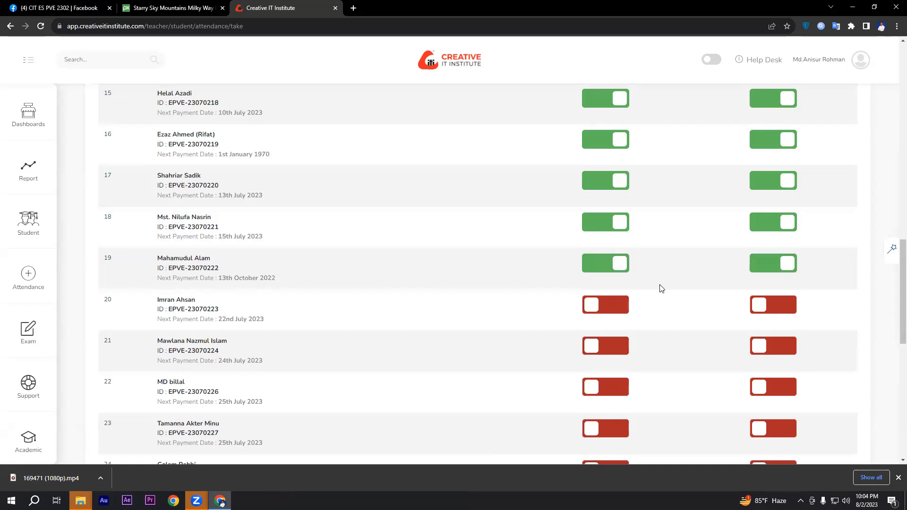
{"action": "left_click", "coordinate": [619, 308]}
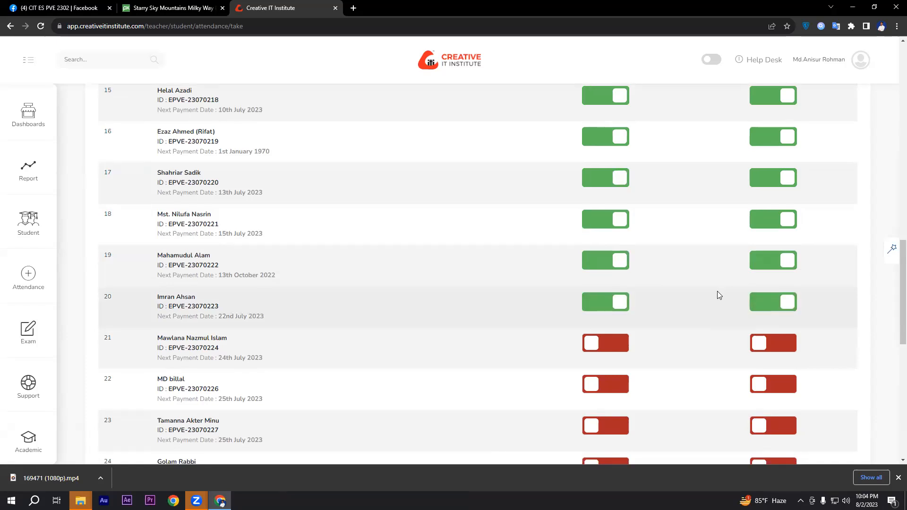
{"action": "scroll", "coordinate": [716, 296], "scroll_direction": "down", "scroll_amount": 1}
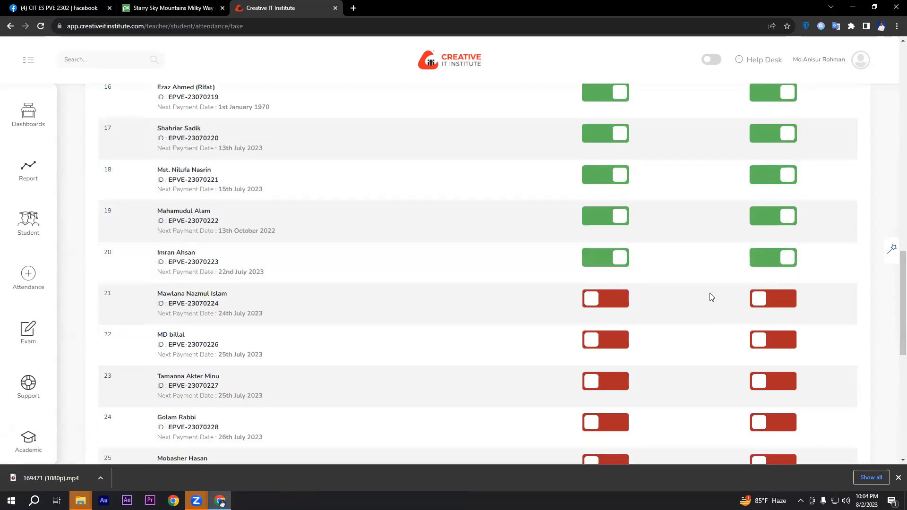
{"action": "left_click", "coordinate": [606, 300]}
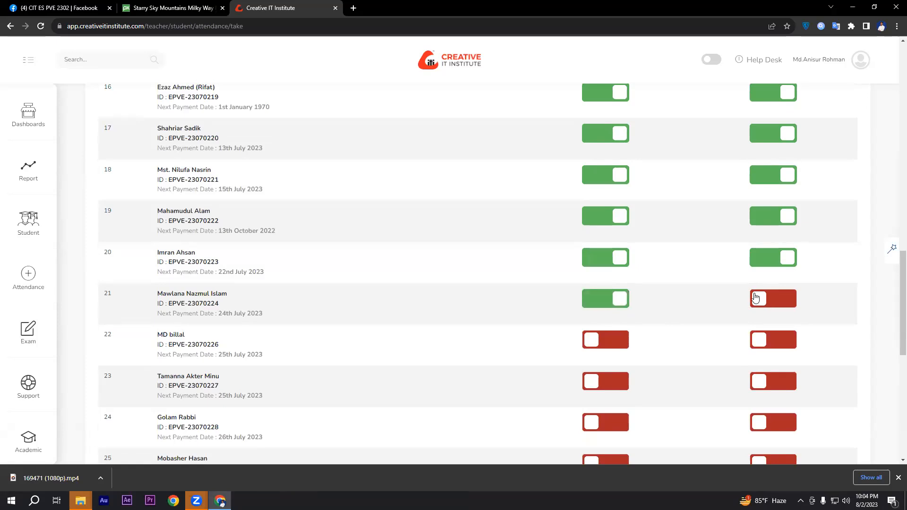
Step: Turn on attendance and home work for the students in rows 23 and 22
{"action": "scroll", "coordinate": [680, 275], "scroll_direction": "down", "scroll_amount": 1}
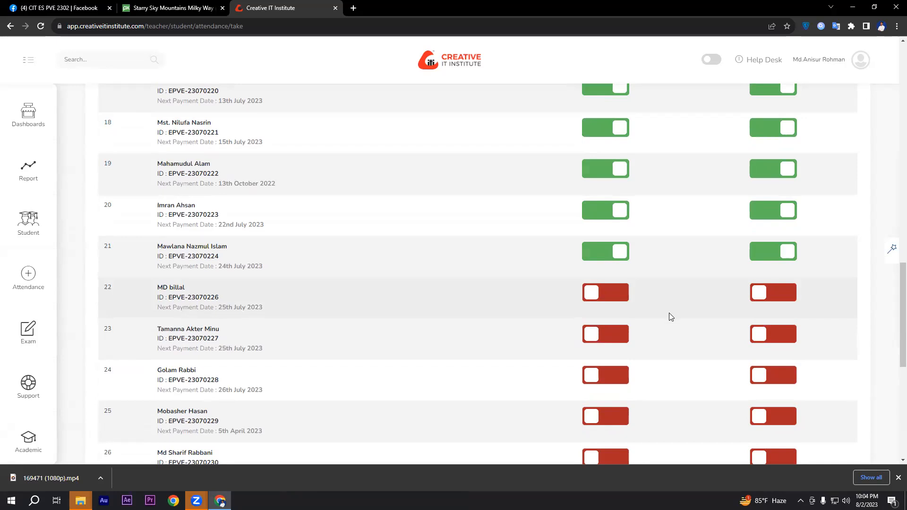
{"action": "scroll", "coordinate": [669, 312], "scroll_direction": "down", "scroll_amount": 1}
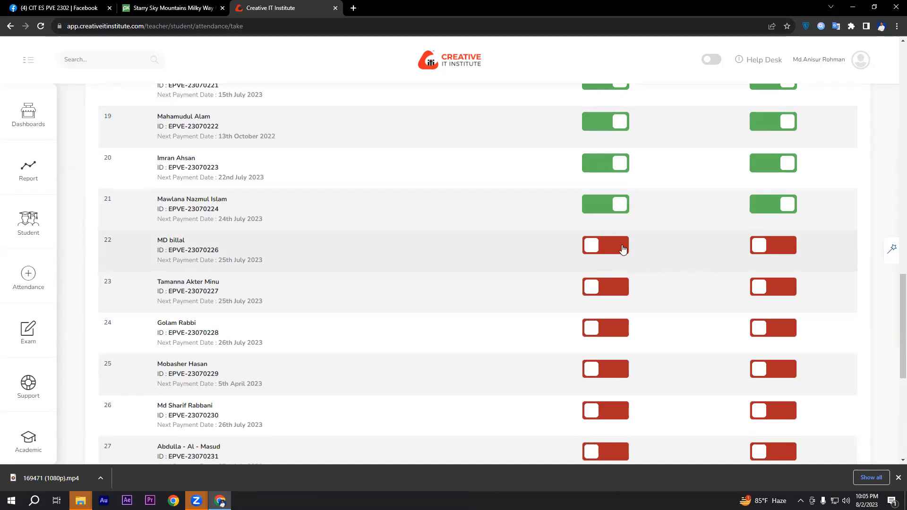
{"action": "left_click", "coordinate": [617, 290]}
{"action": "left_click", "coordinate": [786, 297]}
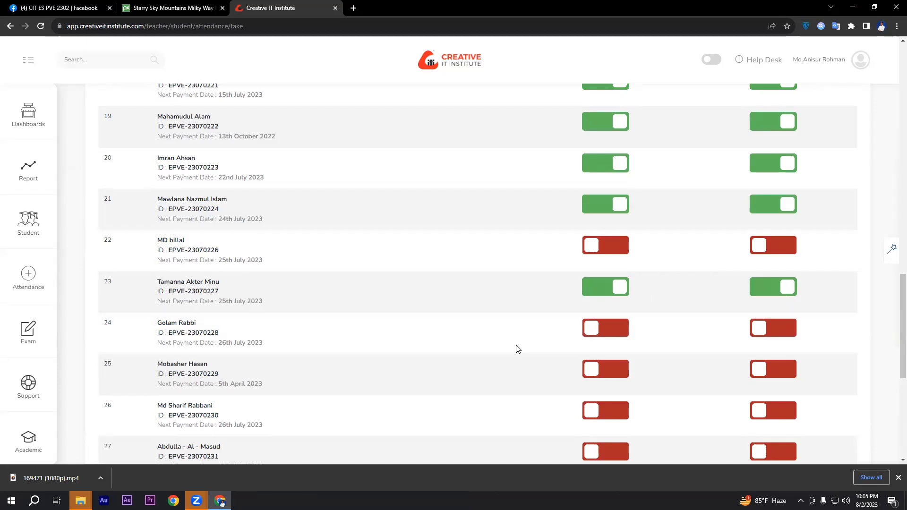
{"action": "left_click", "coordinate": [611, 249]}
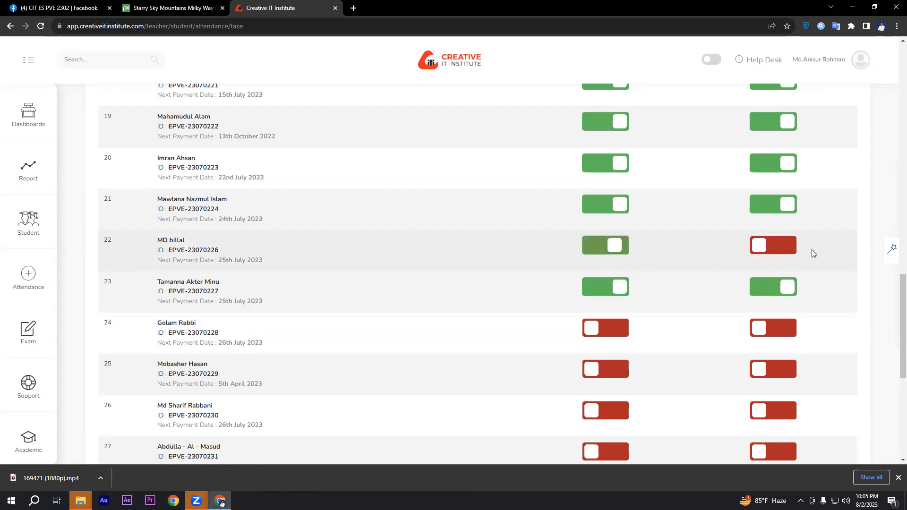
{"action": "left_click", "coordinate": [784, 246]}
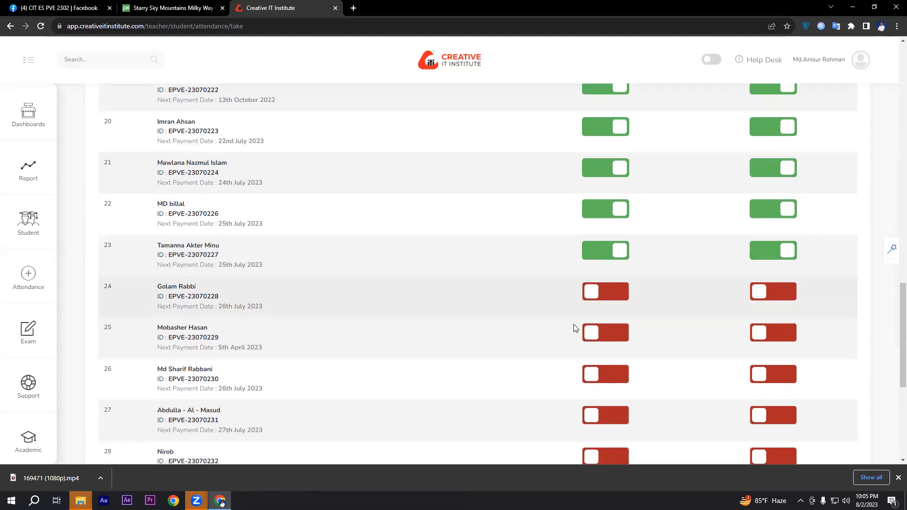
Step: Turn on attendance and home work for the students in rows 25 and 27, skipping rows 24 and 26
{"action": "scroll", "coordinate": [579, 321], "scroll_direction": "down", "scroll_amount": 1}
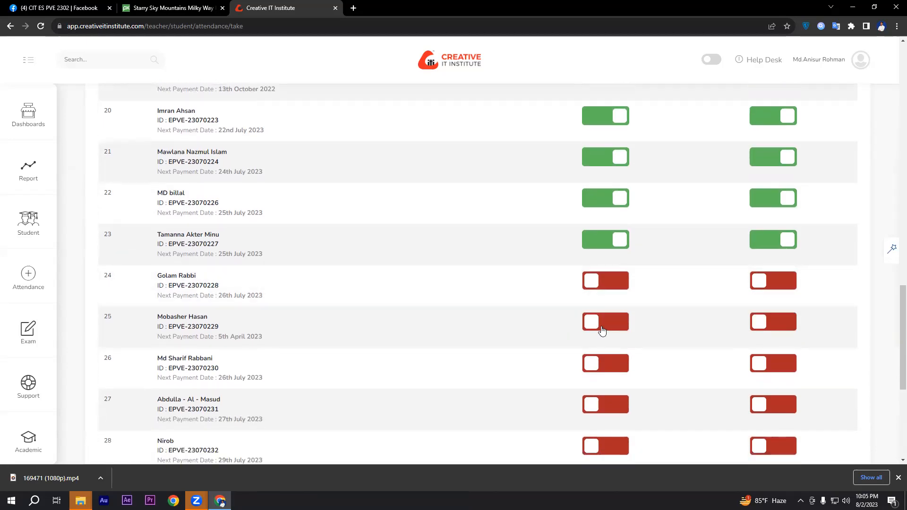
{"action": "left_click", "coordinate": [602, 329]}
{"action": "left_click", "coordinate": [755, 323]}
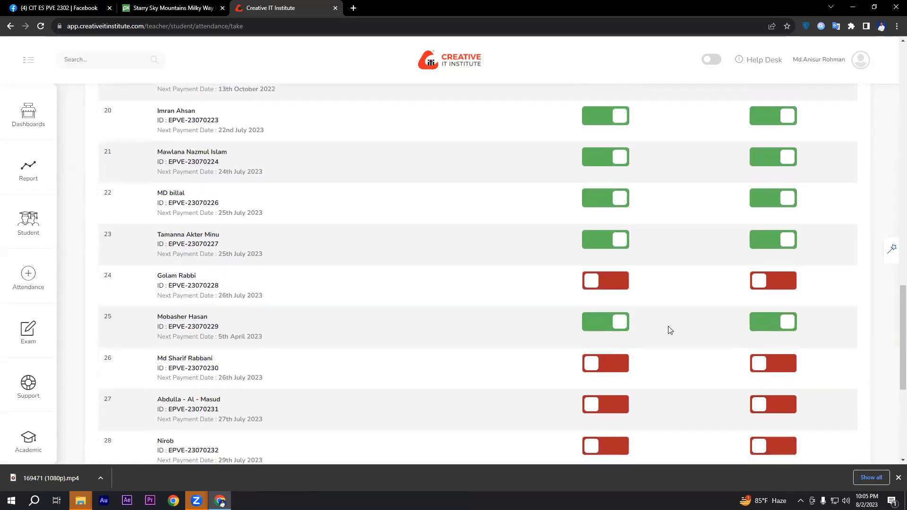
{"action": "scroll", "coordinate": [628, 317], "scroll_direction": "down", "scroll_amount": 1}
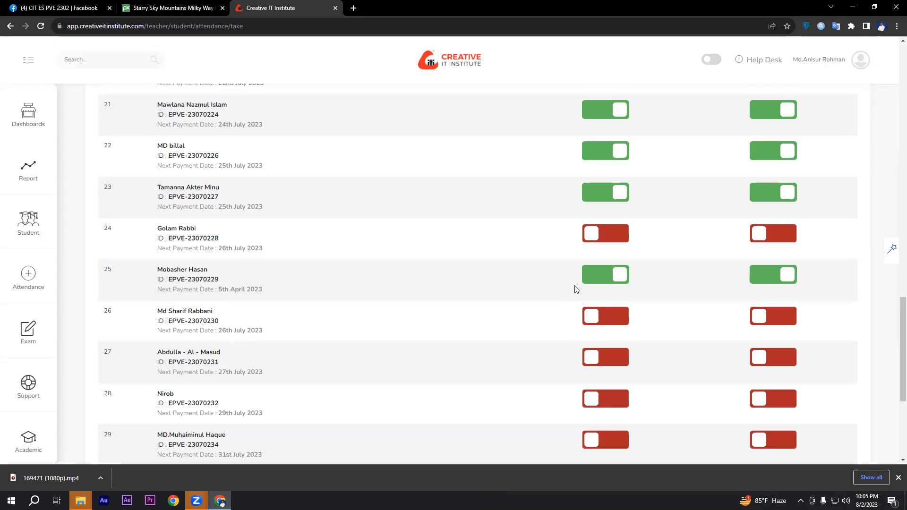
{"action": "scroll", "coordinate": [569, 285], "scroll_direction": "down", "scroll_amount": 1}
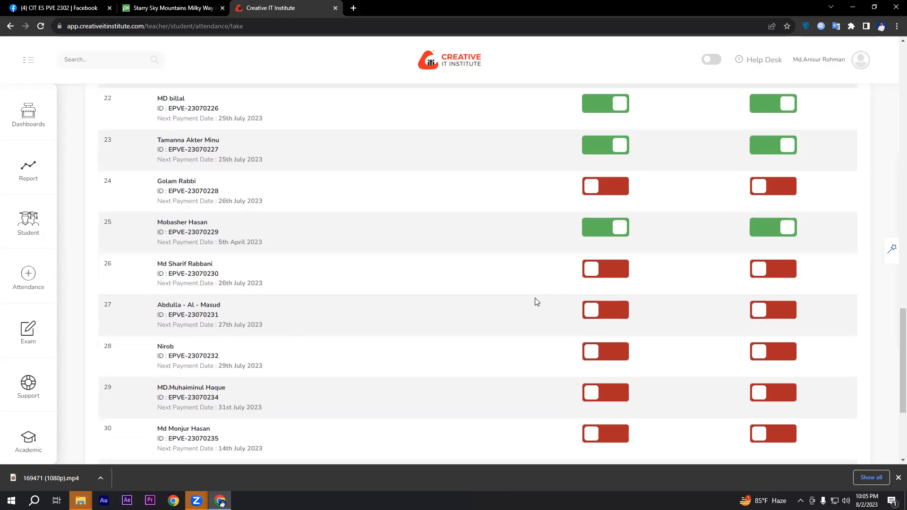
{"action": "left_click", "coordinate": [606, 321]}
Step: Turn on attendance and home work for the students in rows 28 and 30, skipping row 29
{"action": "scroll", "coordinate": [585, 282], "scroll_direction": "down", "scroll_amount": 1}
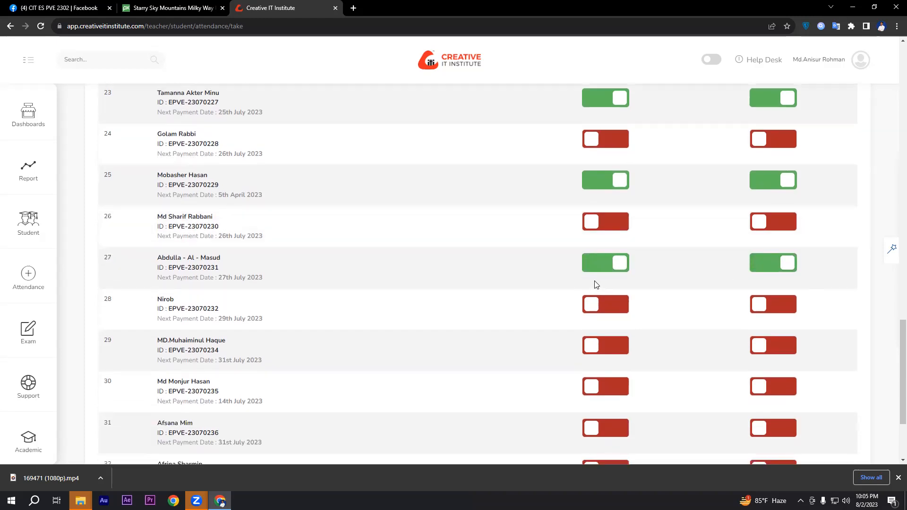
{"action": "left_click", "coordinate": [596, 306]}
{"action": "left_click", "coordinate": [759, 304]}
{"action": "scroll", "coordinate": [687, 301], "scroll_direction": "down", "scroll_amount": 1}
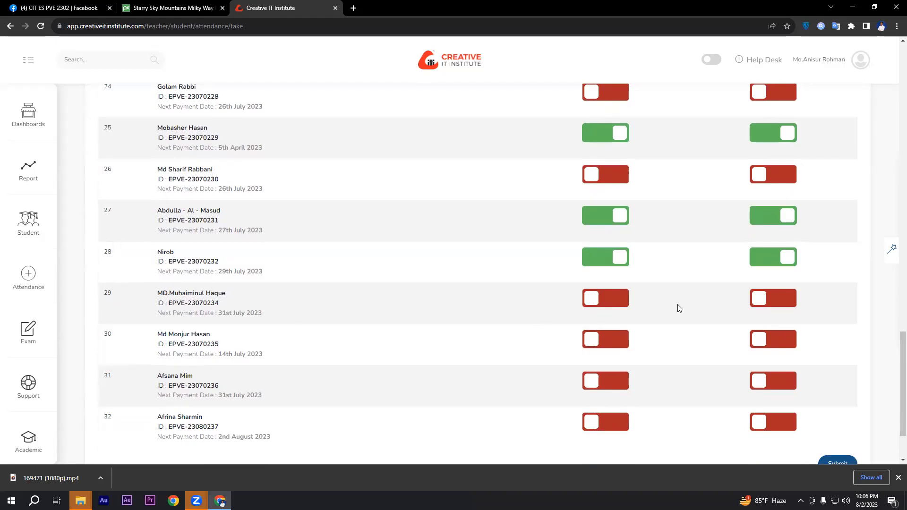
{"action": "left_click", "coordinate": [606, 348]}
{"action": "left_click", "coordinate": [772, 340]}
Step: Turn on attendance and home work for the students in rows 31 and 32
{"action": "scroll", "coordinate": [652, 362], "scroll_direction": "down", "scroll_amount": 1}
{"action": "left_click", "coordinate": [619, 341]}
{"action": "left_click", "coordinate": [754, 342]}
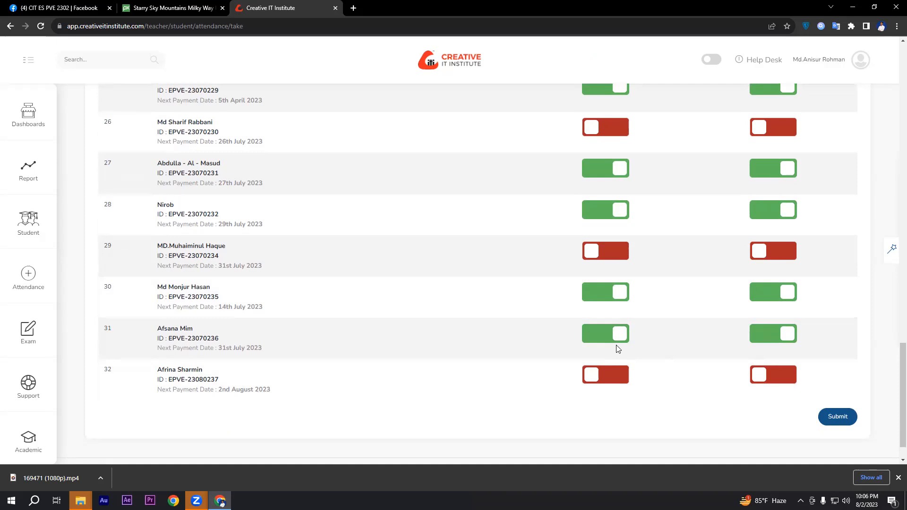
{"action": "left_click", "coordinate": [611, 378]}
{"action": "left_click", "coordinate": [780, 373]}
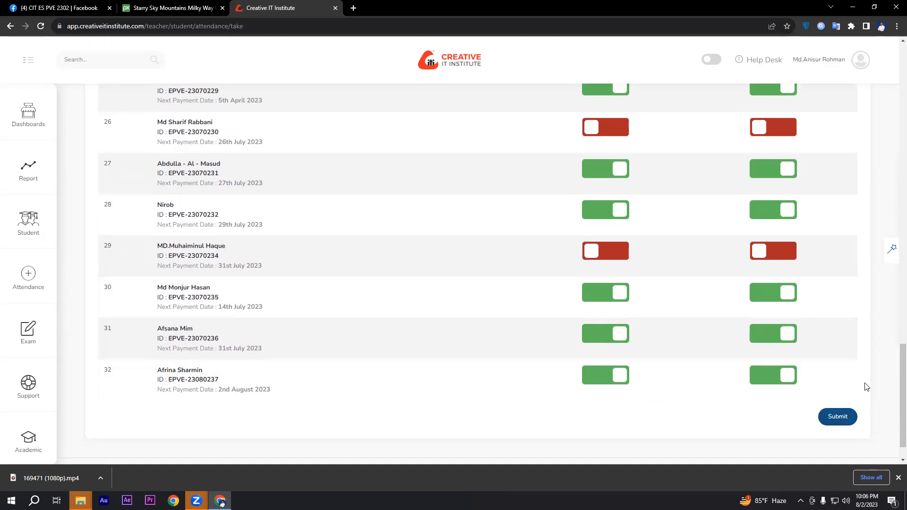
Step: Choose Class 3 Editing Interface as the class for batch ES PVE 2302 and submit the attendance form
{"action": "left_click", "coordinate": [831, 422]}
{"action": "scroll", "coordinate": [863, 370], "scroll_direction": "up", "scroll_amount": 15}
{"action": "scroll", "coordinate": [862, 371], "scroll_direction": "up", "scroll_amount": 5}
{"action": "left_click", "coordinate": [184, 207]}
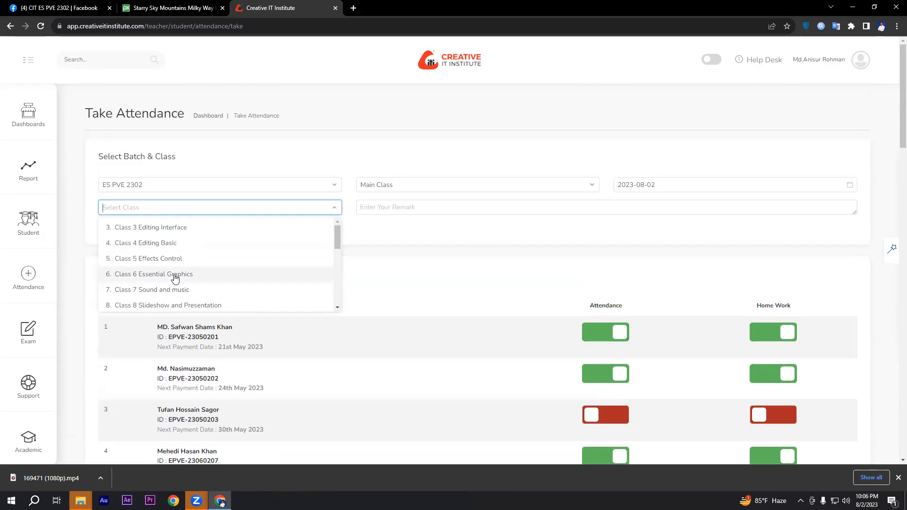
{"action": "left_click", "coordinate": [151, 229]}
{"action": "scroll", "coordinate": [837, 226], "scroll_direction": "down", "scroll_amount": 12}
{"action": "scroll", "coordinate": [840, 229], "scroll_direction": "down", "scroll_amount": 14}
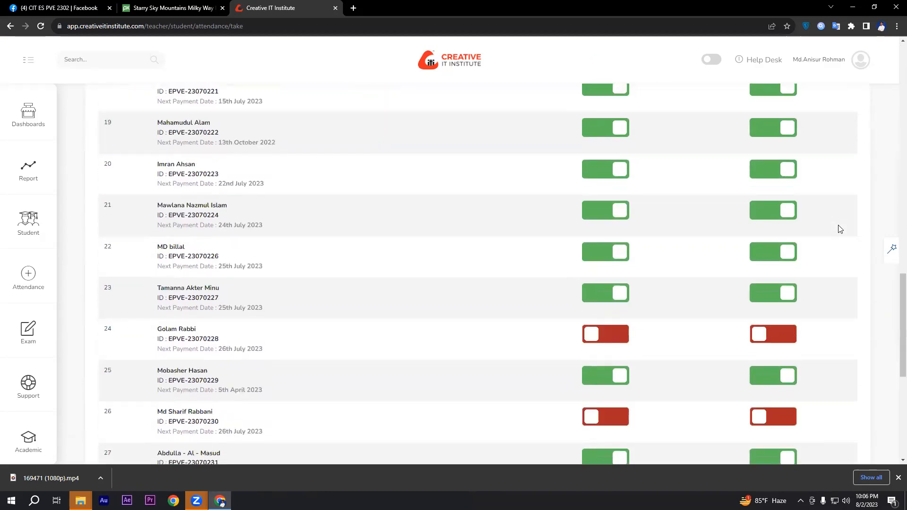
{"action": "left_click", "coordinate": [838, 385]}
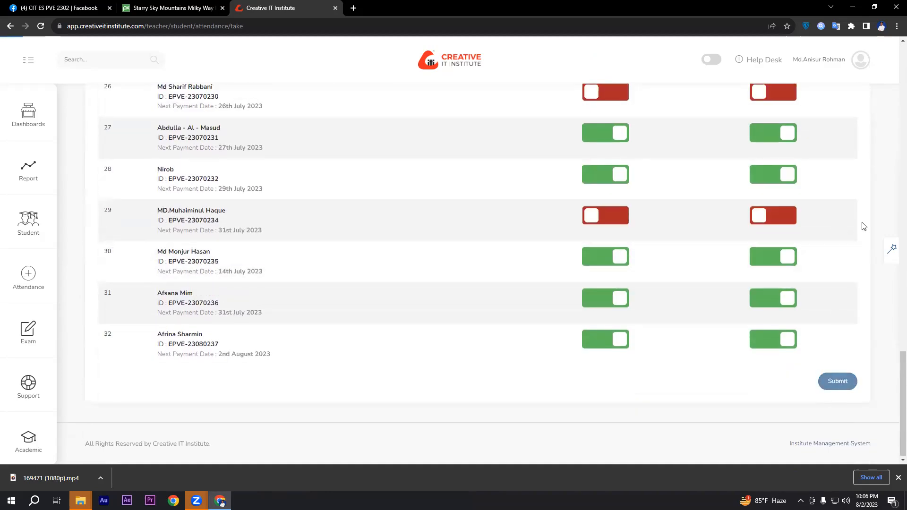